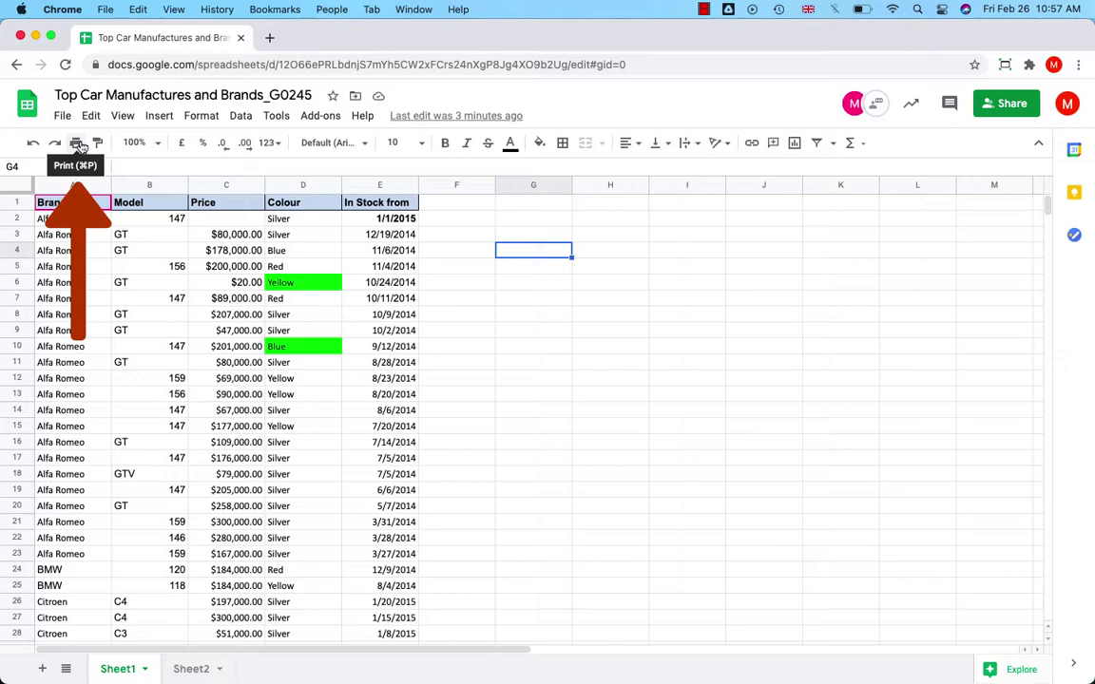
# Step: View the print settings for the current sheet, then return to the spreadsheet without printing
pyautogui.click(81, 147)
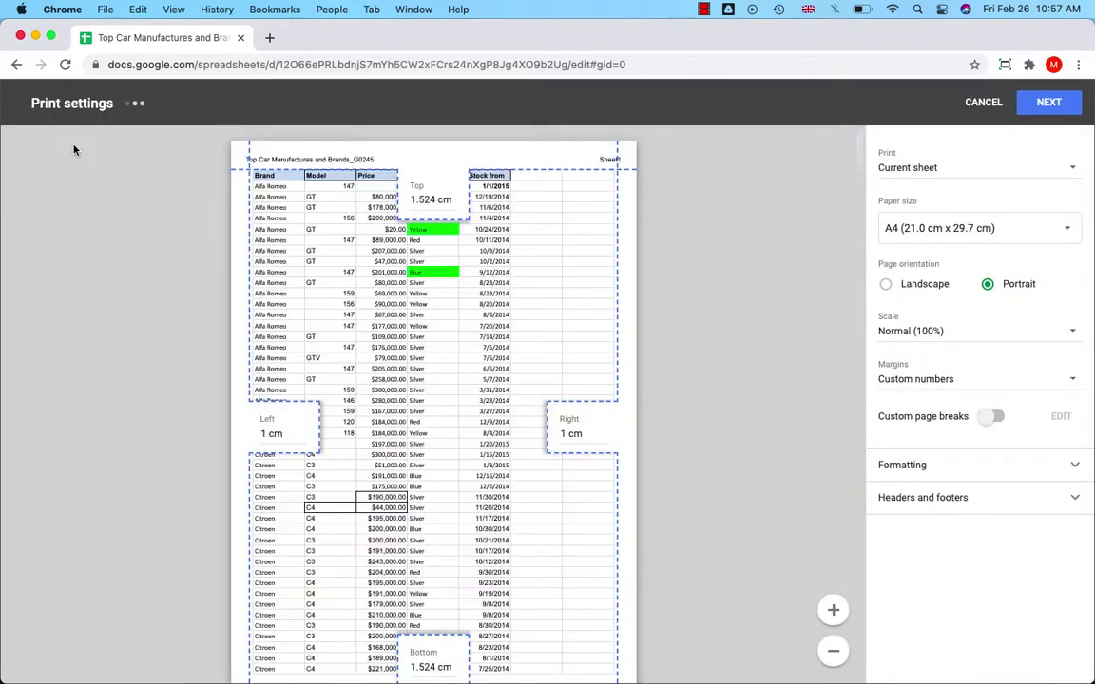
pyautogui.click(983, 102)
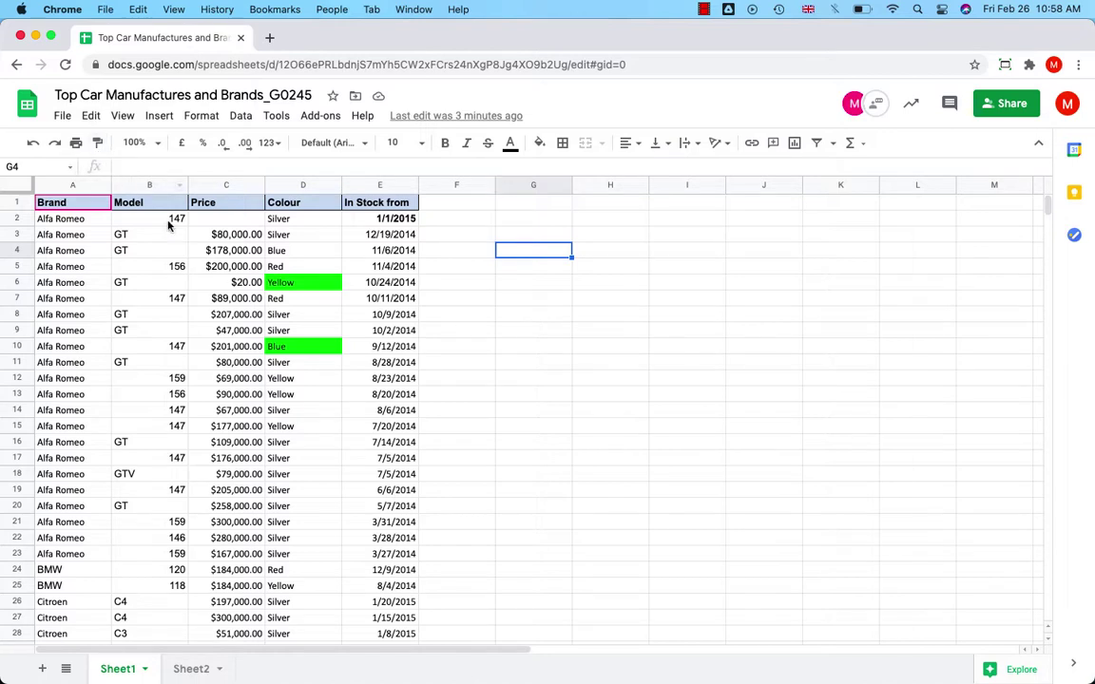
# Step: Copy the formatting of the green cell D6 onto the price in C9 with Paint format
pyautogui.click(290, 281)
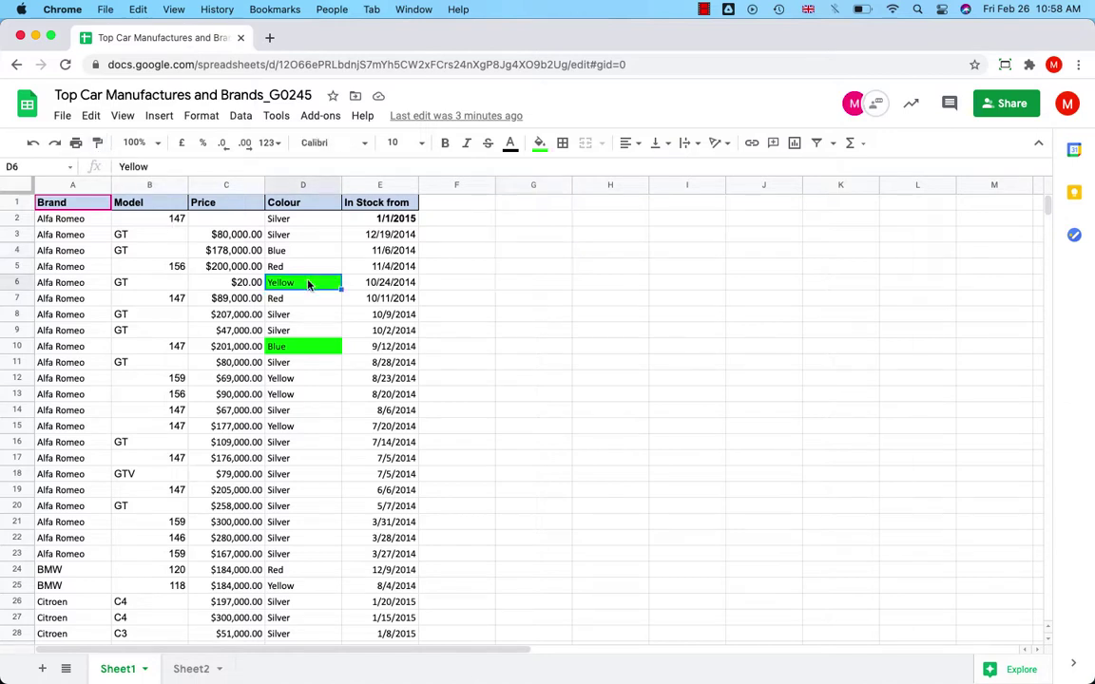
pyautogui.click(97, 143)
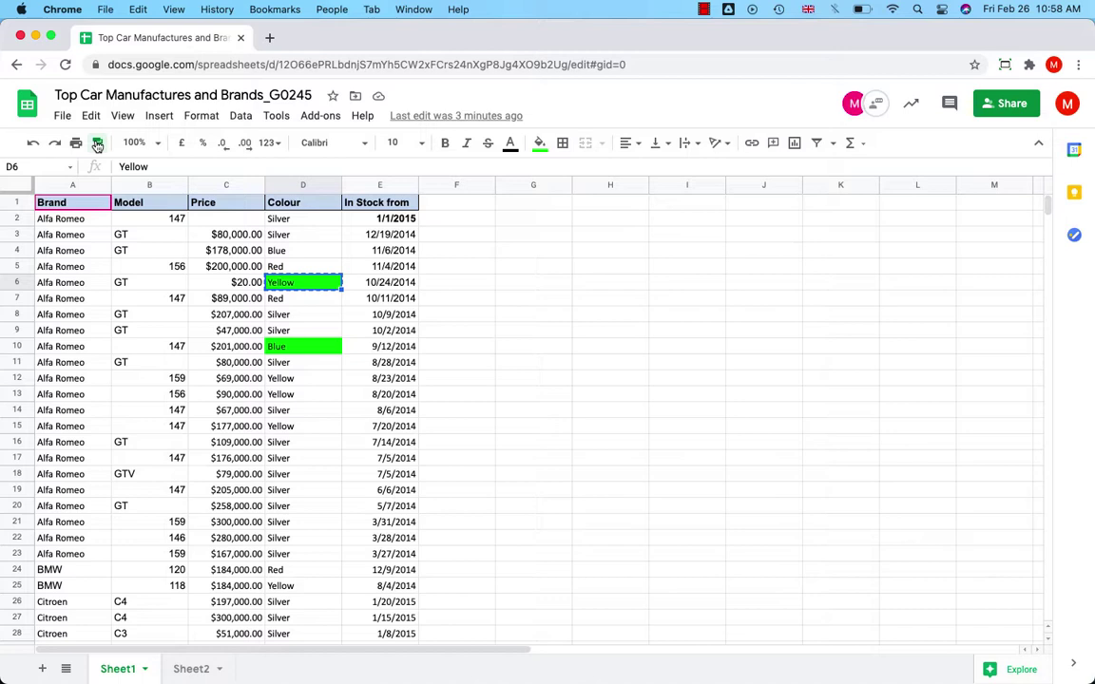
pyautogui.click(208, 331)
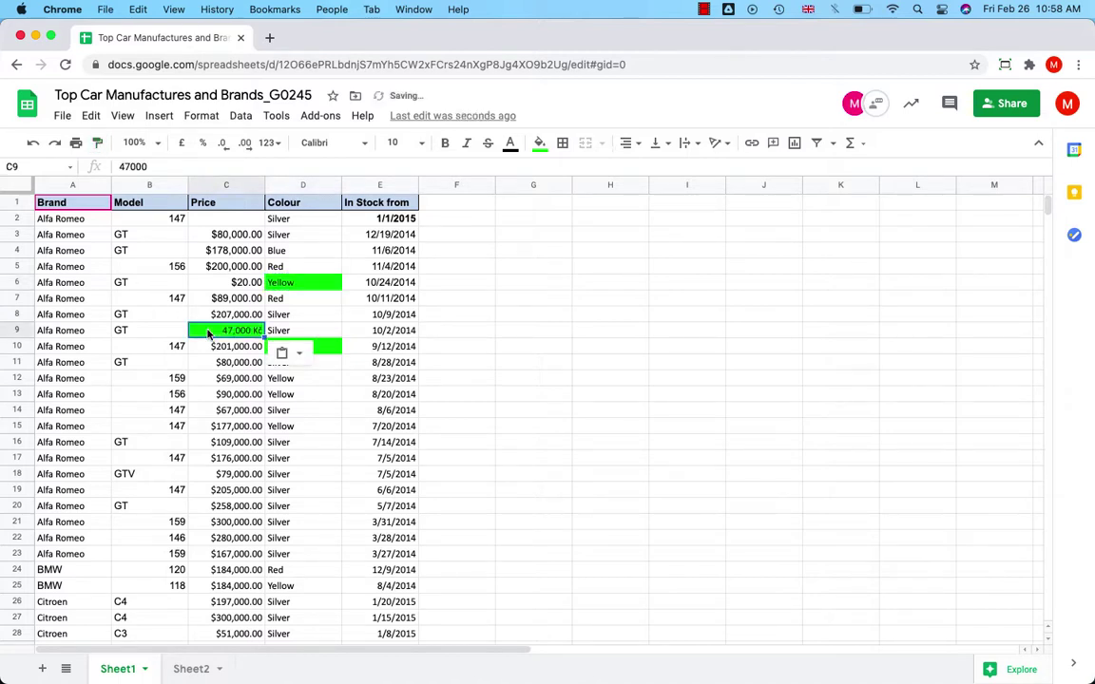
pyautogui.press('Up')
pyautogui.press('Right')
pyautogui.press('Right')
pyautogui.press('Right')
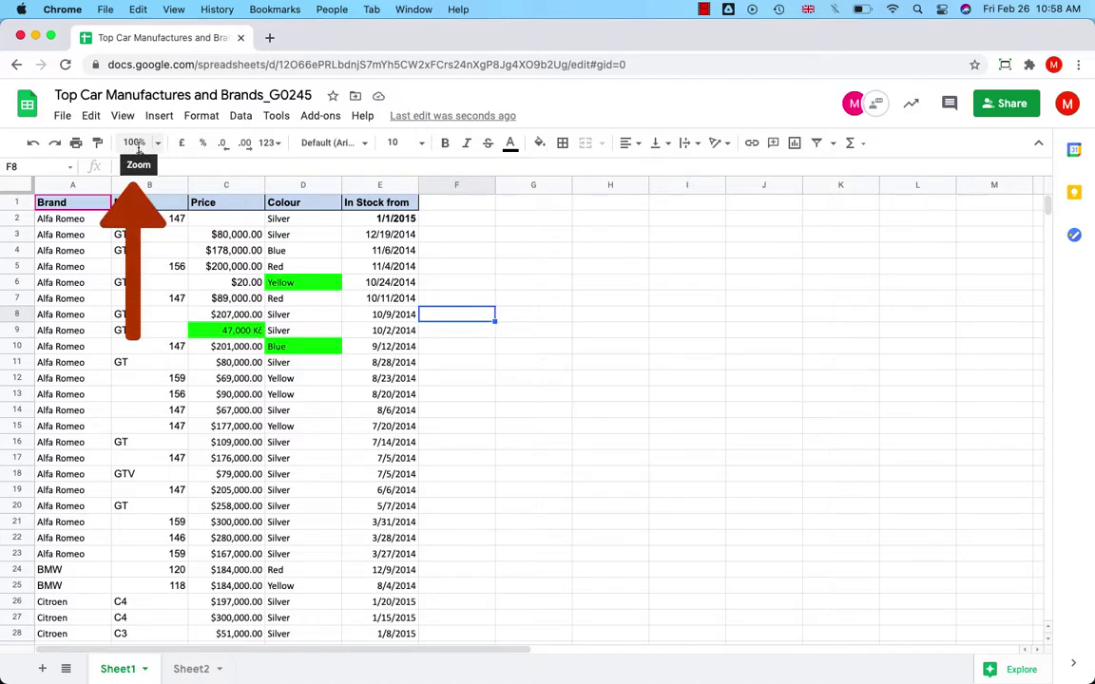
# Step: Zoom the sheet to 200% and return it to 100%
pyautogui.click(145, 143)
pyautogui.click(150, 317)
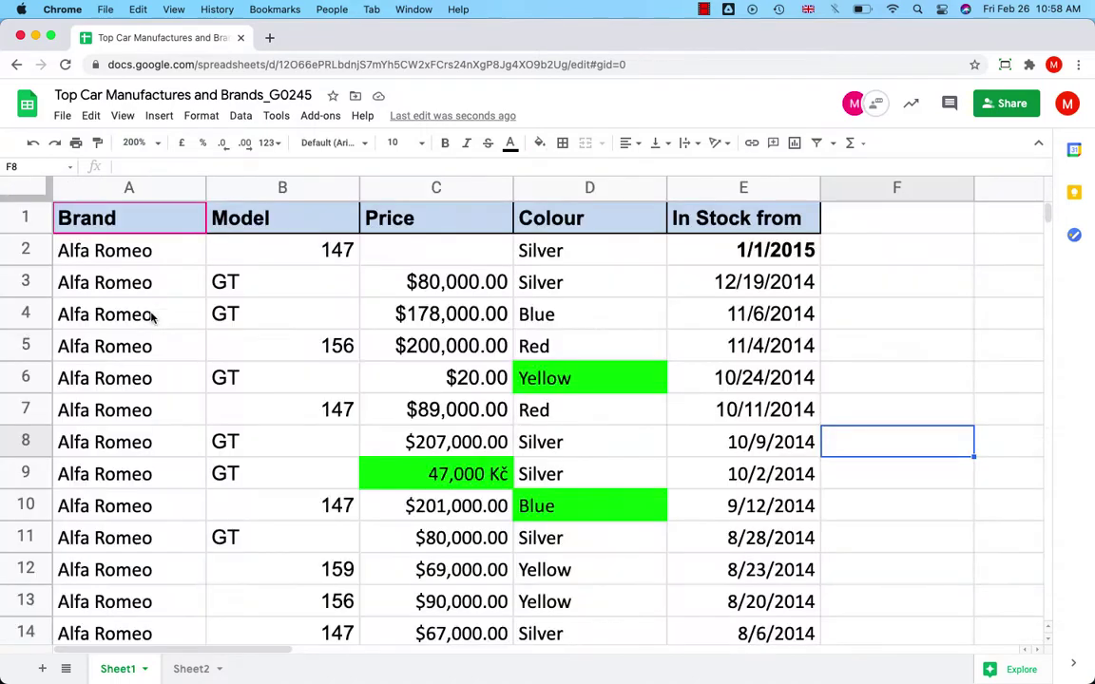
pyautogui.click(145, 143)
pyautogui.click(131, 217)
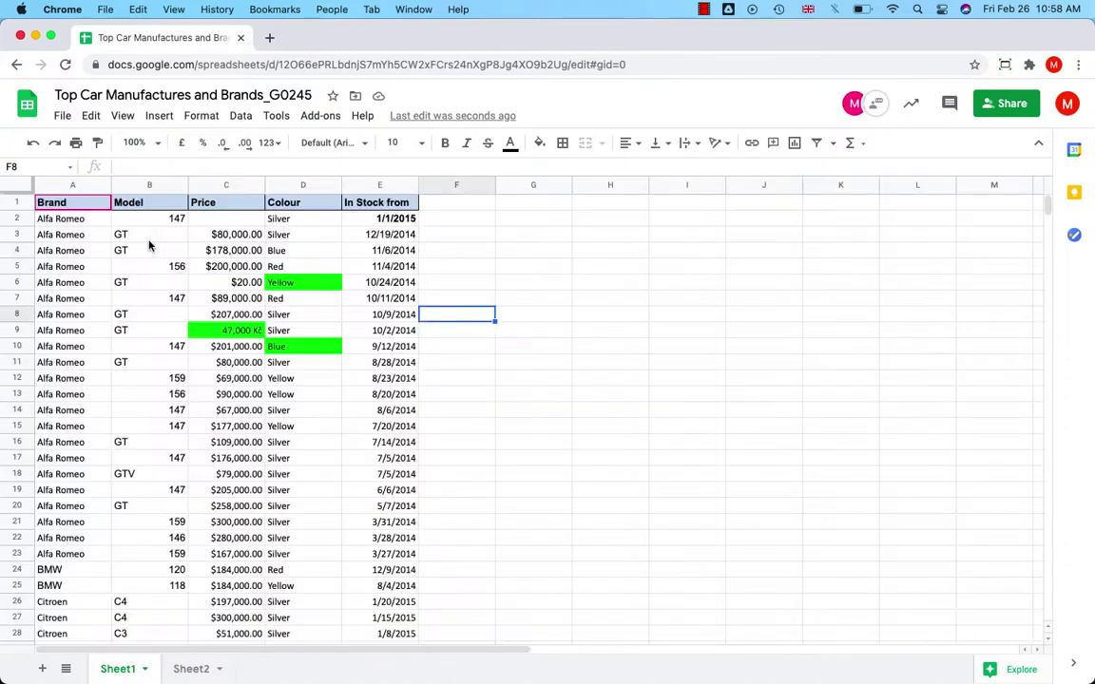
# Step: Format the price in C4 as a percentage with three decimal places
pyautogui.click(182, 148)
pyautogui.click(203, 147)
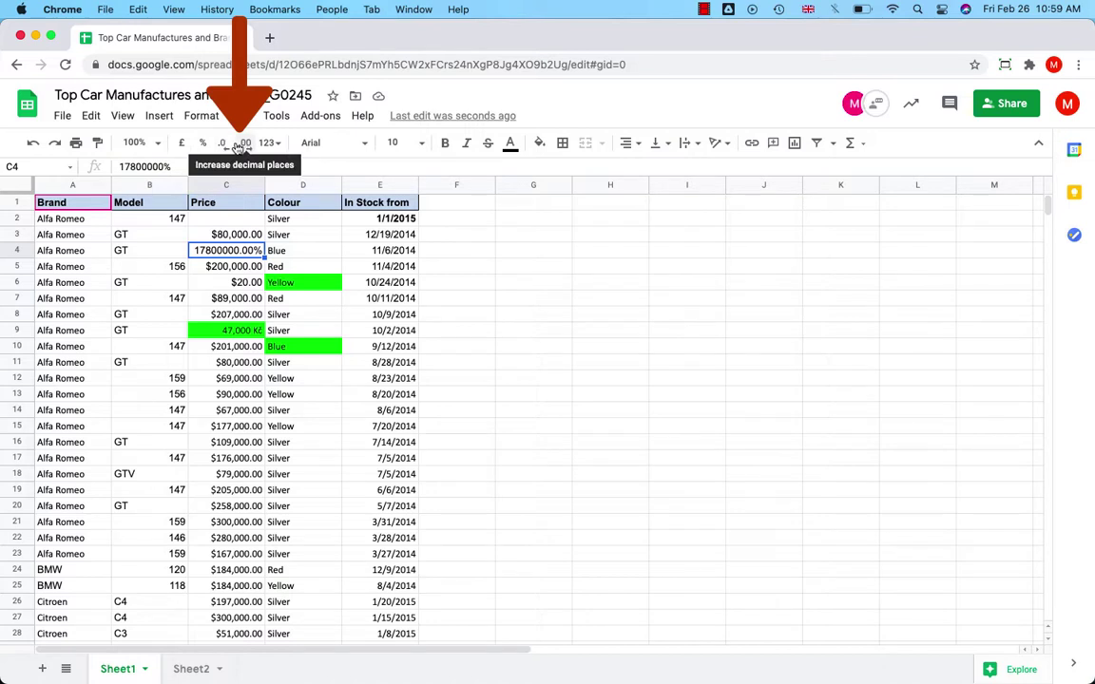
pyautogui.click(244, 144)
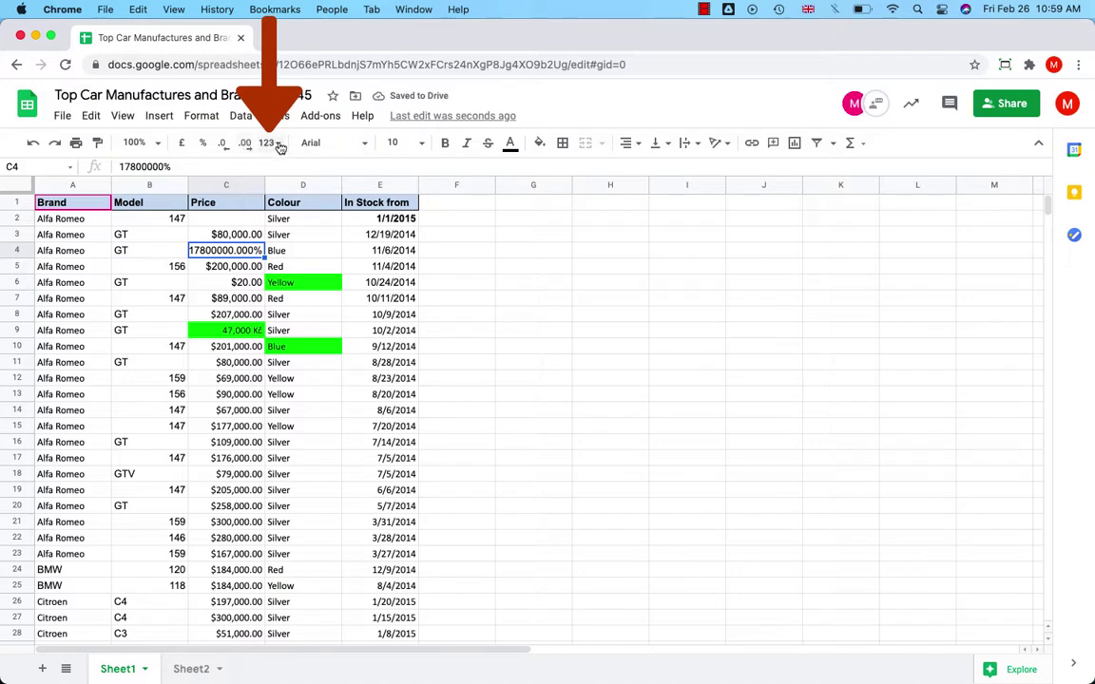
pyautogui.click(278, 144)
pyautogui.click(277, 145)
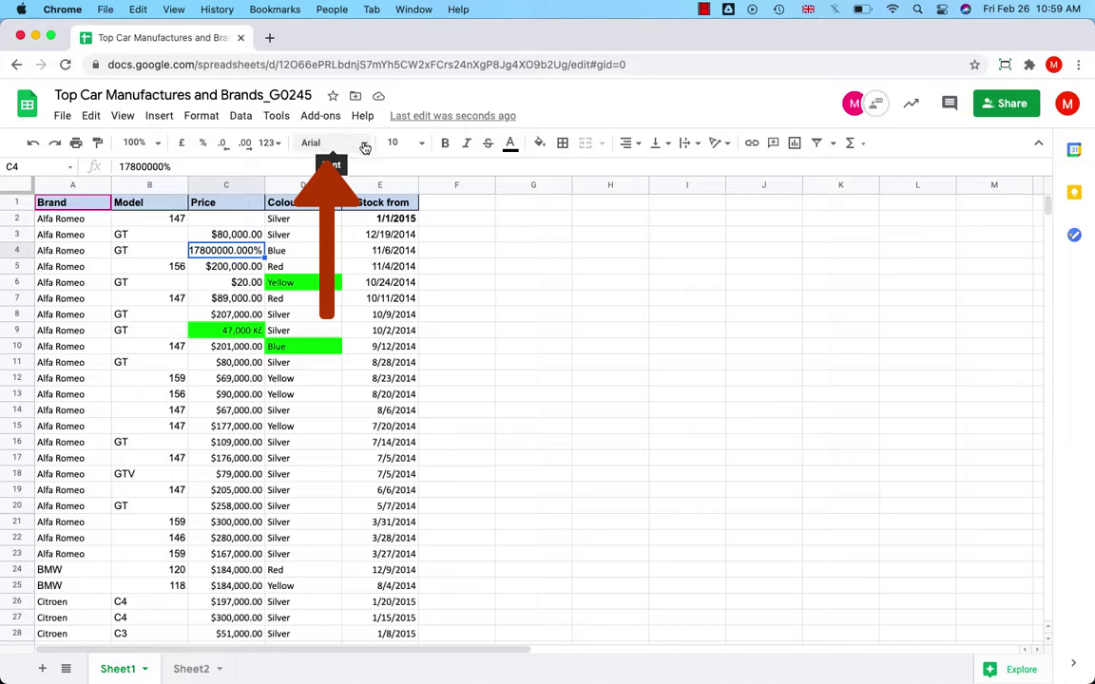
# Step: Change the font of cell C4 to Impact and increase its font size
pyautogui.click(328, 145)
pyautogui.click(359, 554)
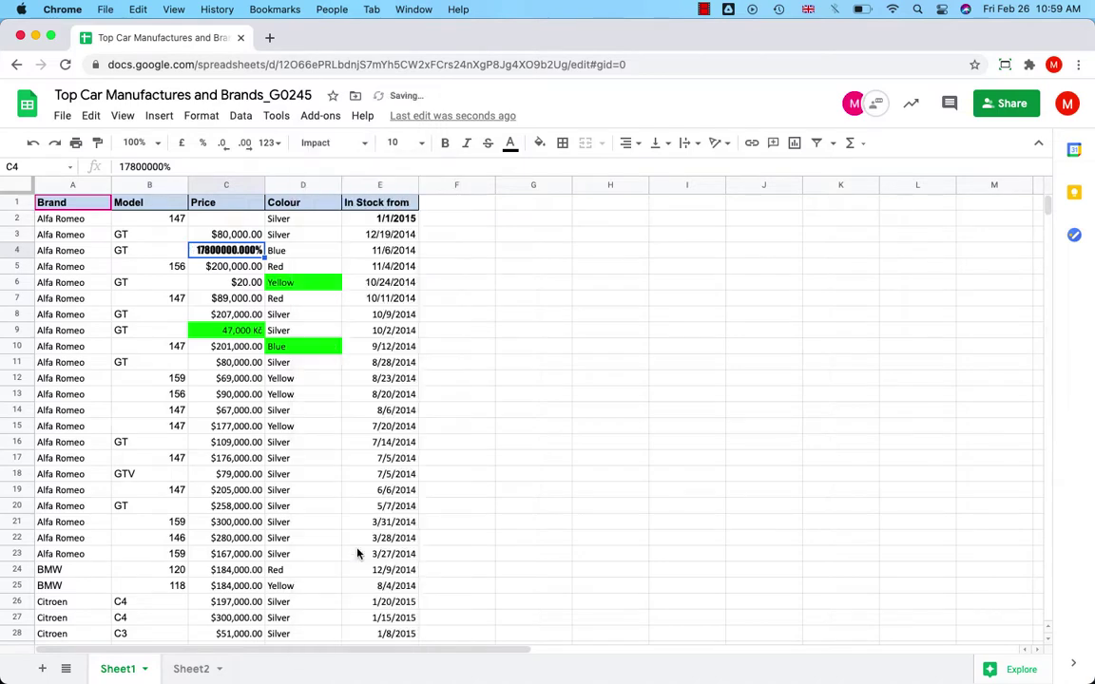
pyautogui.click(397, 144)
pyautogui.click(399, 378)
# Step: Make the price in C5 bold, italic and struck through, with red text
pyautogui.click(247, 275)
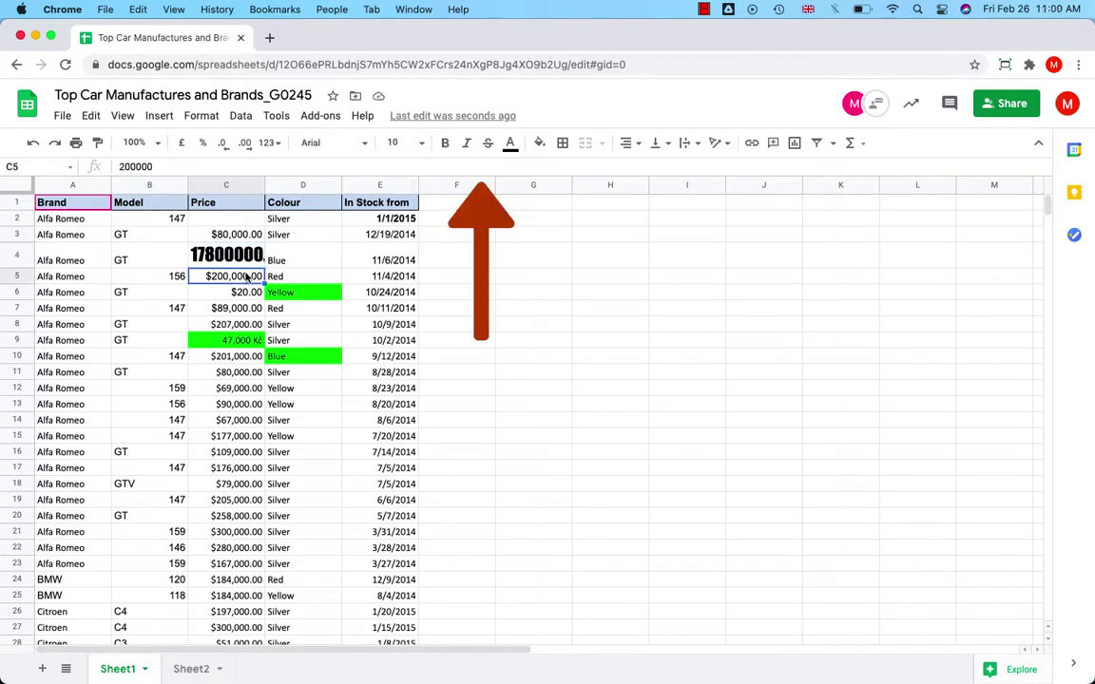
pyautogui.click(447, 143)
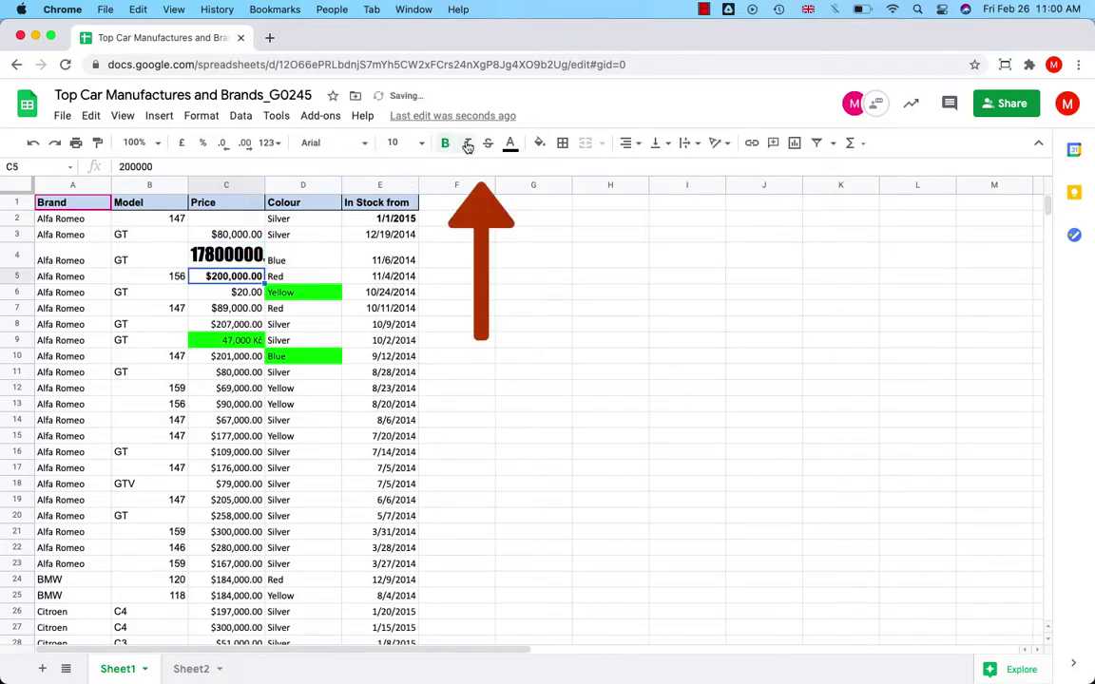
pyautogui.click(467, 144)
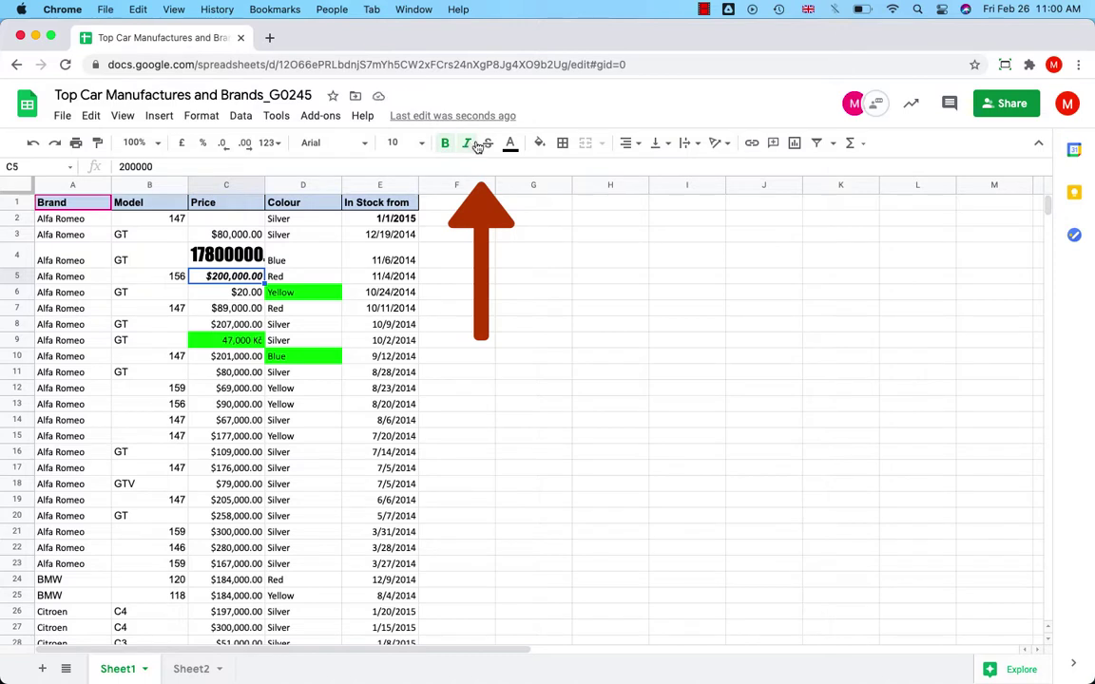
pyautogui.click(487, 144)
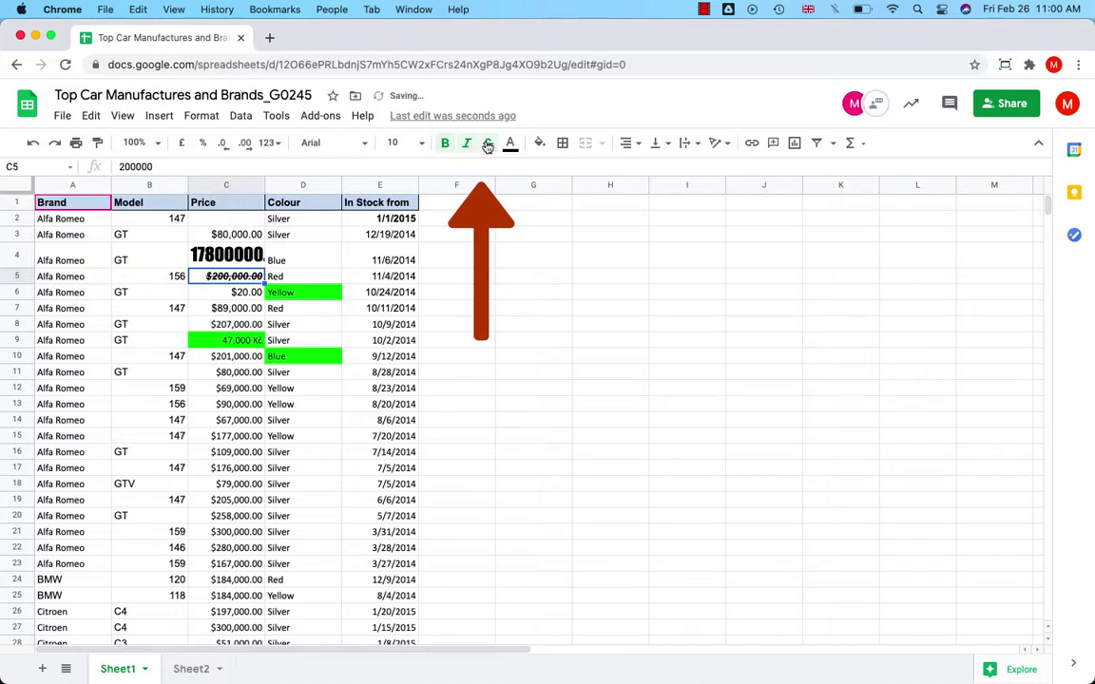
pyautogui.click(509, 145)
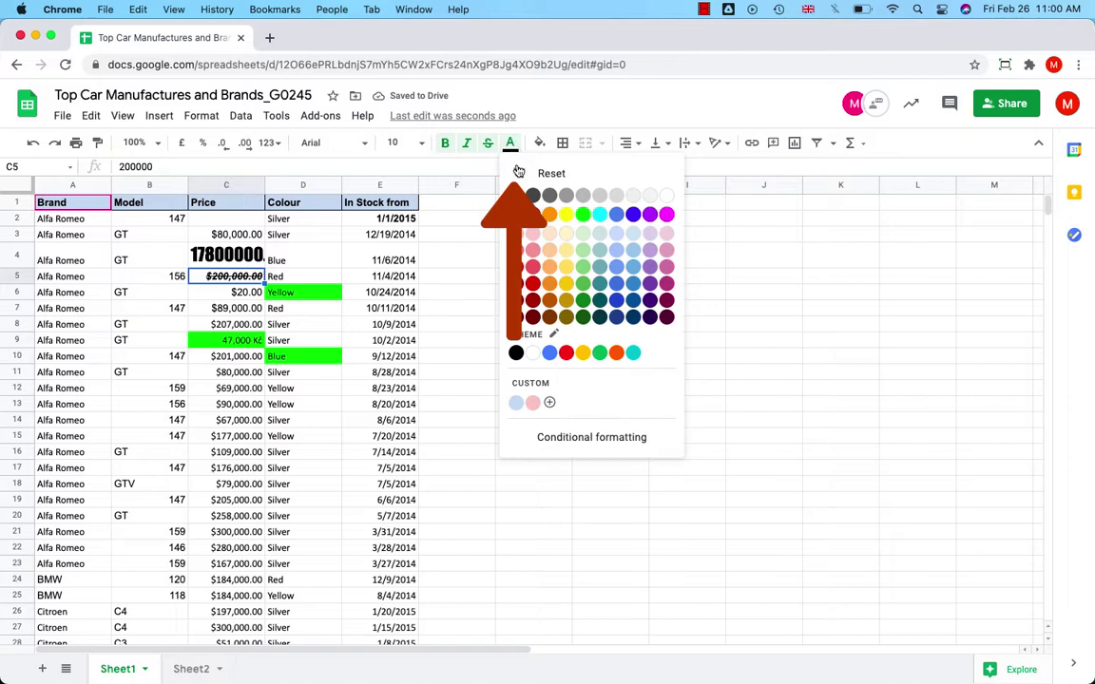
pyautogui.click(532, 214)
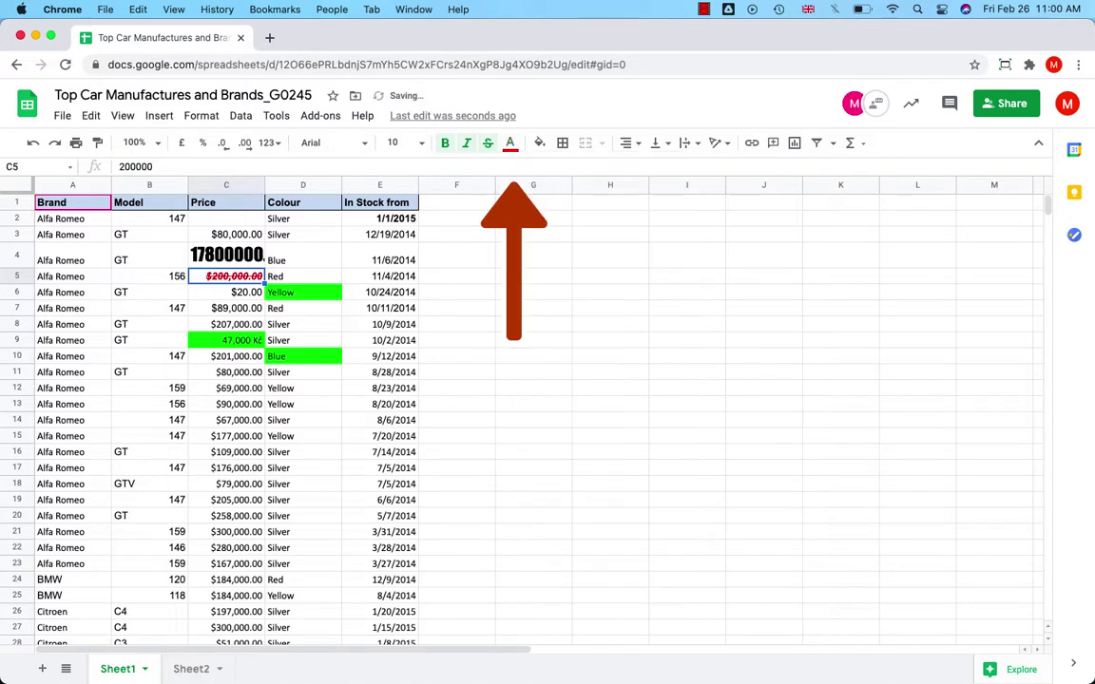
# Step: Fill cell C5 with bright green and clear its borders
pyautogui.click(539, 143)
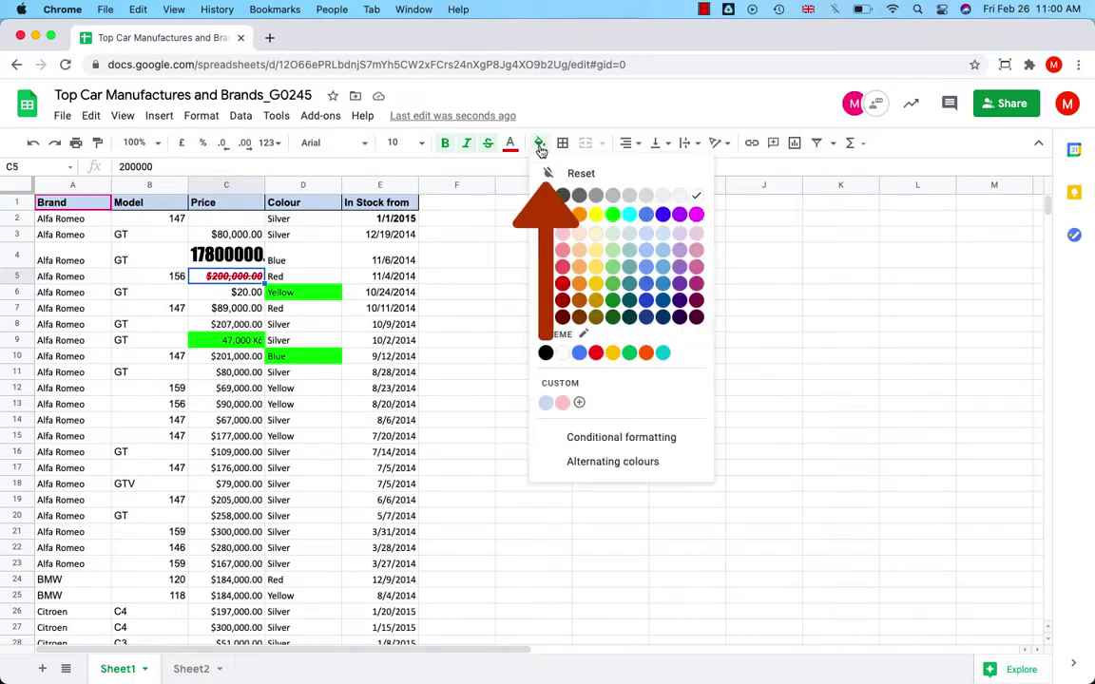
pyautogui.click(613, 215)
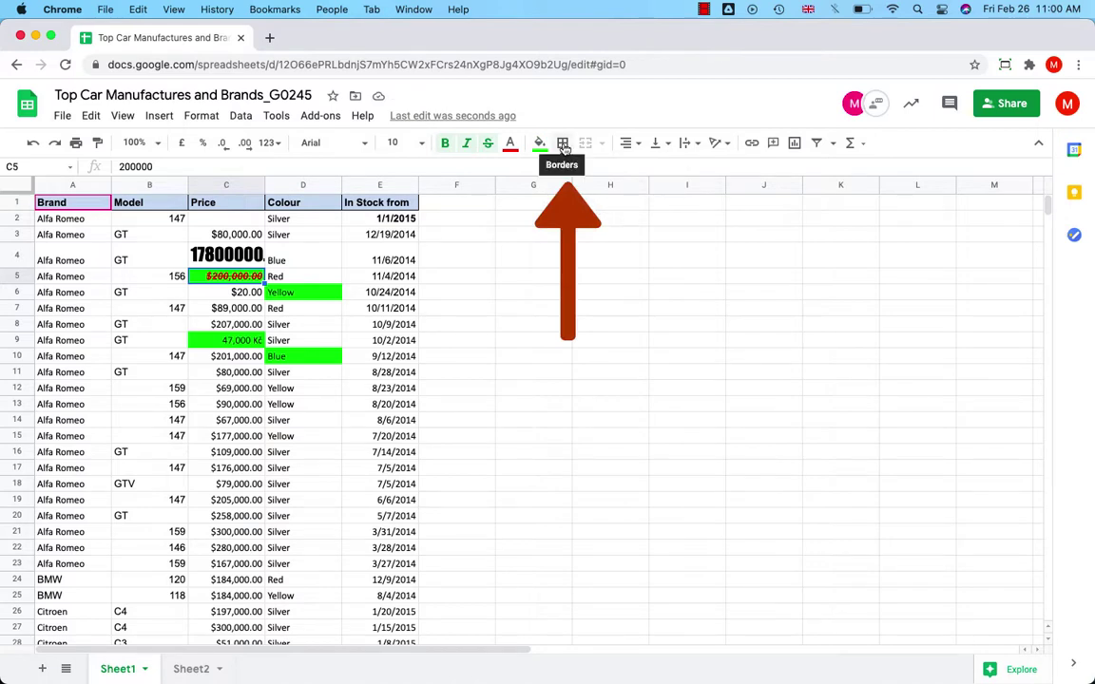
pyautogui.click(562, 144)
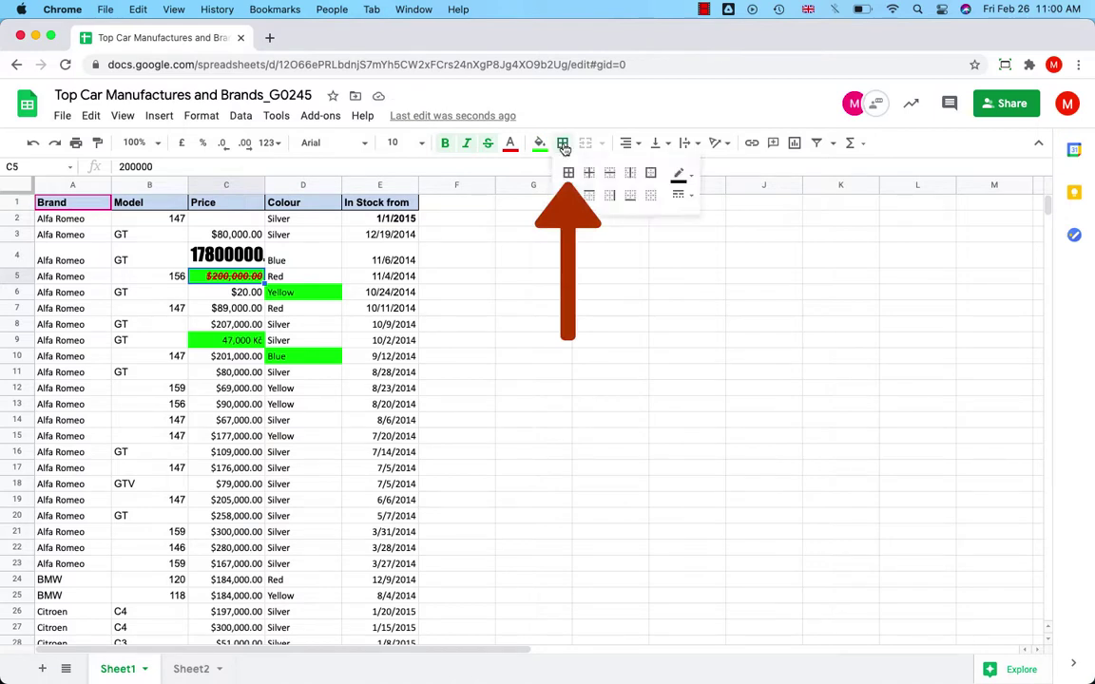
pyautogui.click(653, 202)
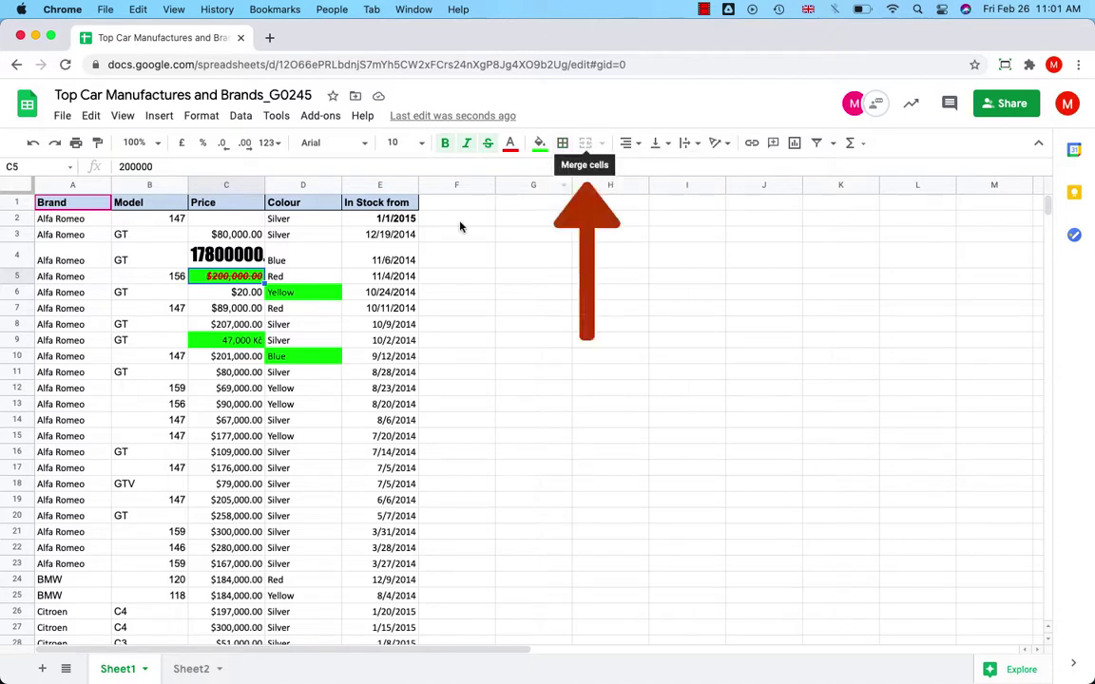
# Step: Merge cells D8 and E8, accepting that only the top-left value is preserved
pyautogui.moveTo(274, 325); pyautogui.dragTo(385, 325)
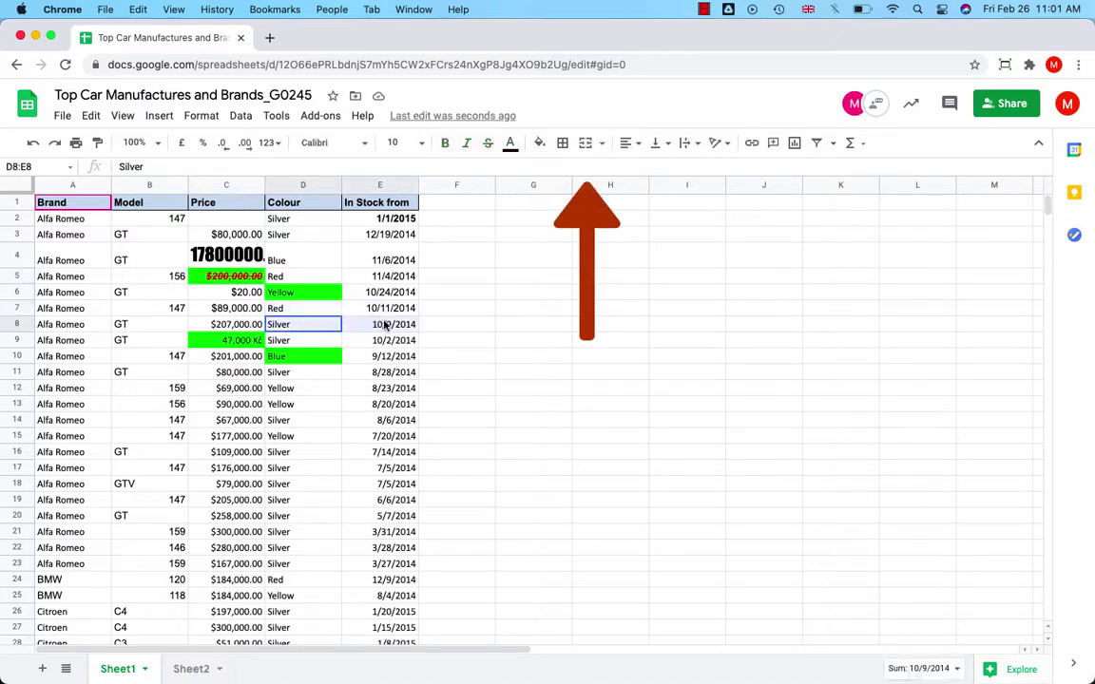
pyautogui.click(585, 142)
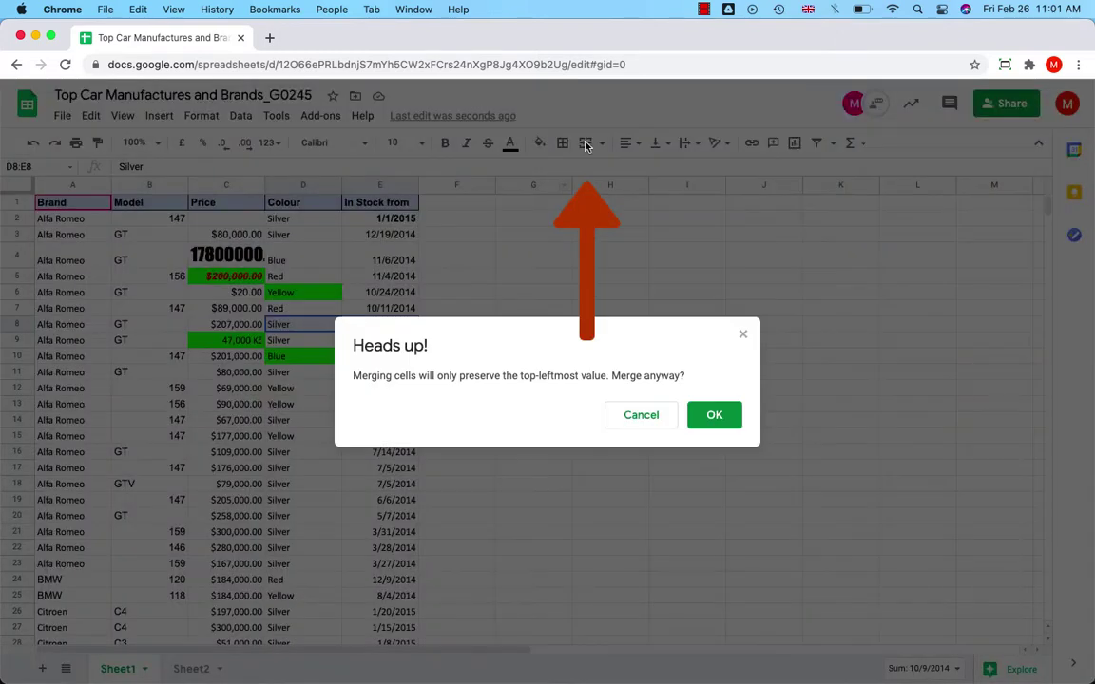
pyautogui.click(711, 412)
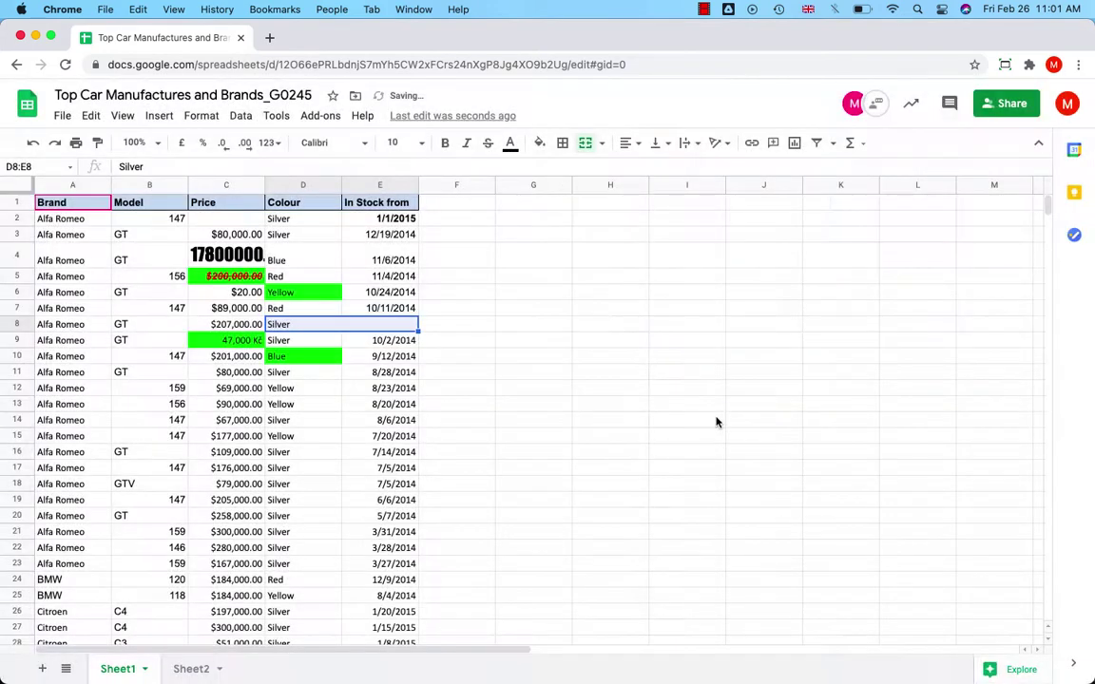
# Step: Align the text in merged cell D8:E8 to the right horizontally and to the bottom vertically
pyautogui.click(635, 147)
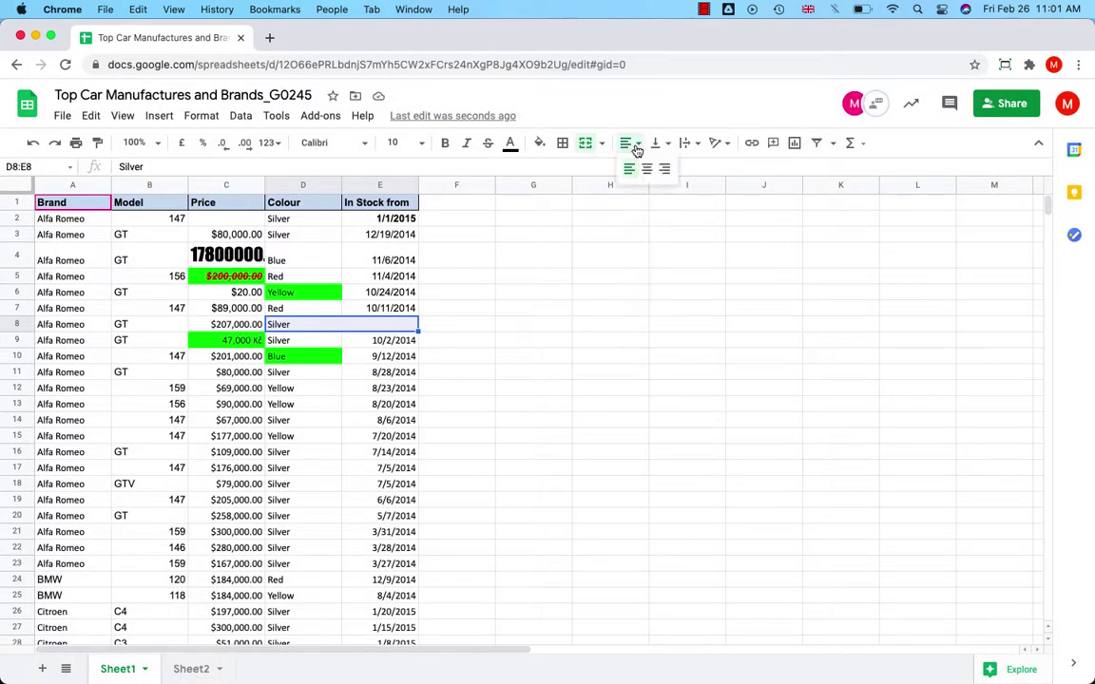
pyautogui.click(646, 169)
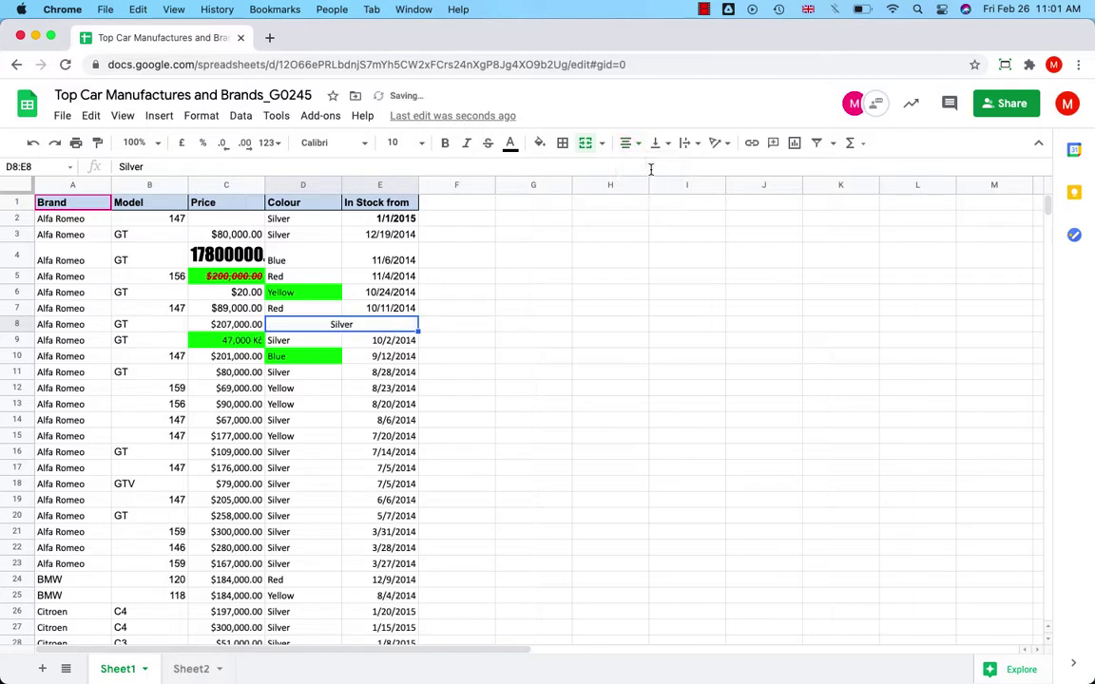
pyautogui.click(629, 145)
pyautogui.click(667, 168)
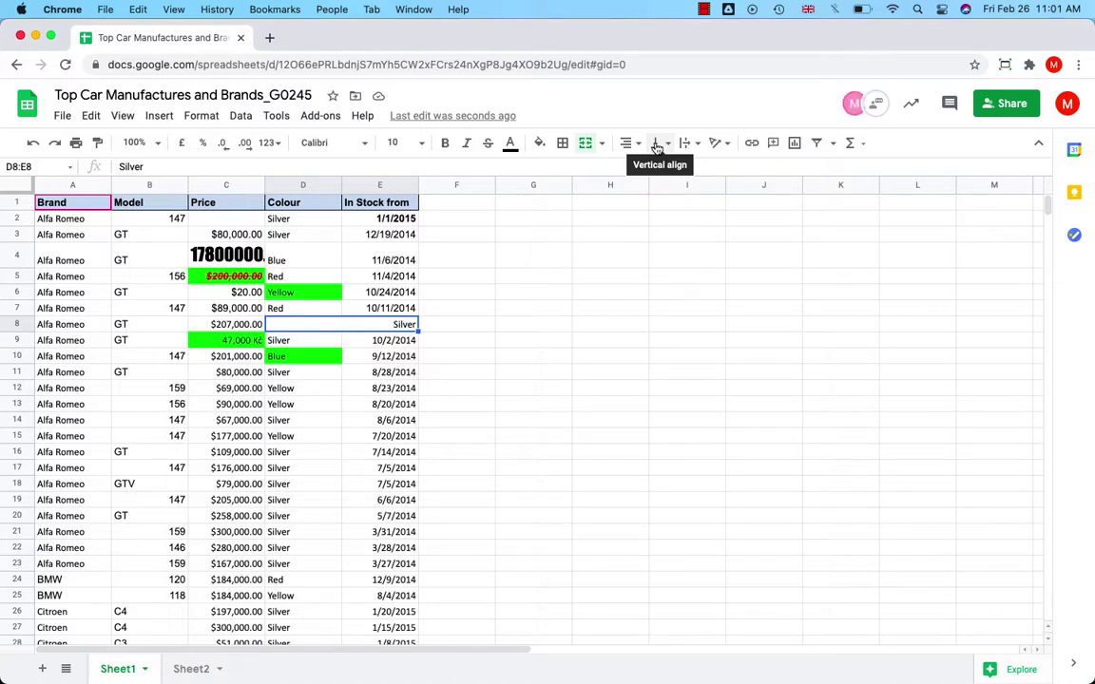
pyautogui.click(656, 146)
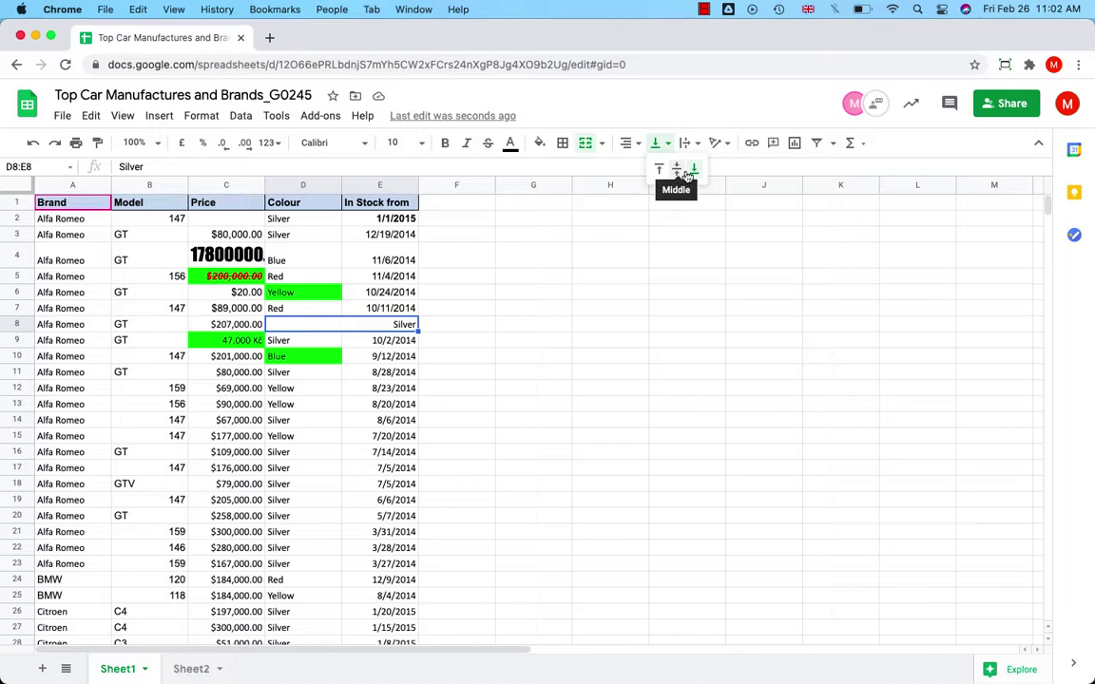
pyautogui.click(698, 171)
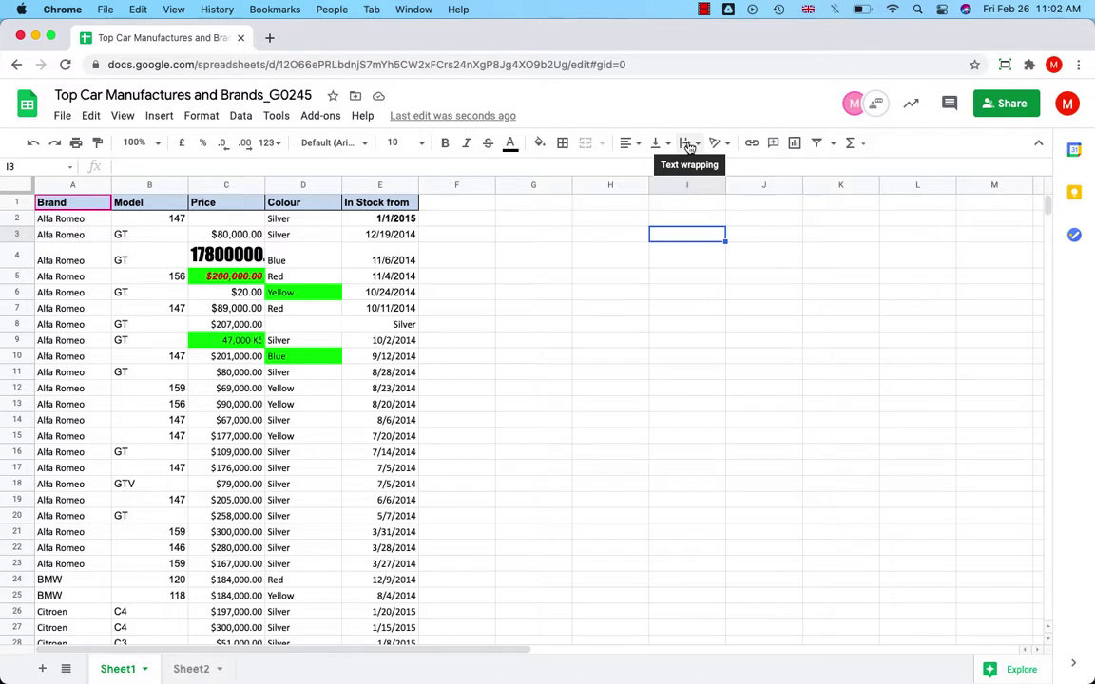
# Step: Review the text wrapping choices and the text rotation angles available for cell I3
pyautogui.click(690, 146)
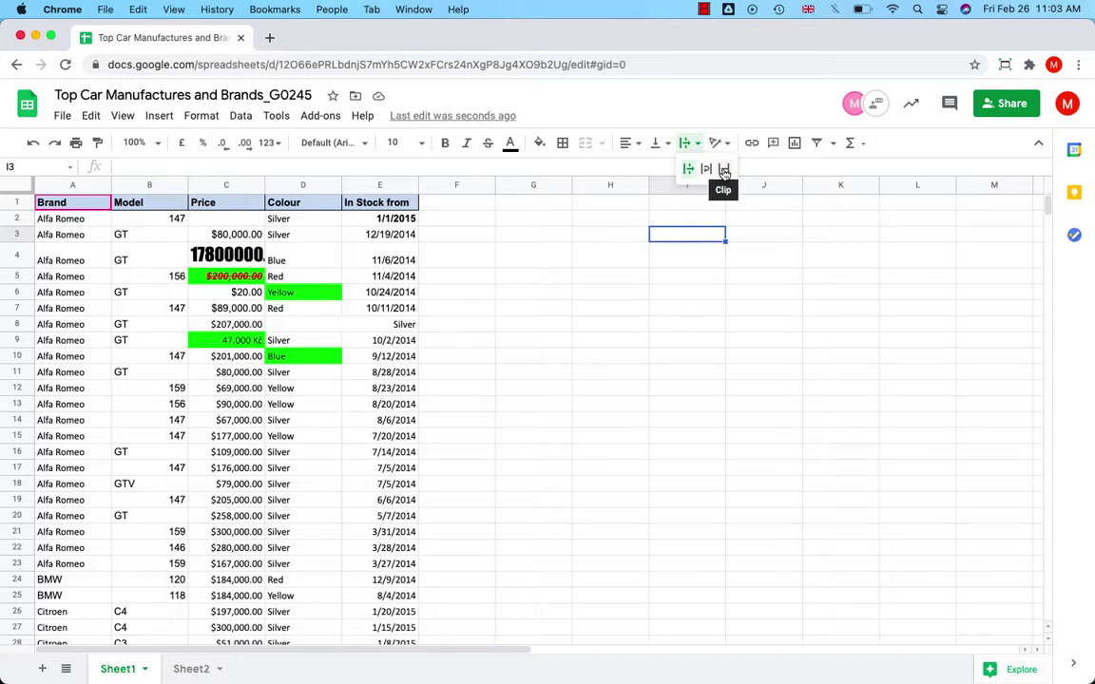
pyautogui.click(723, 171)
pyautogui.click(719, 144)
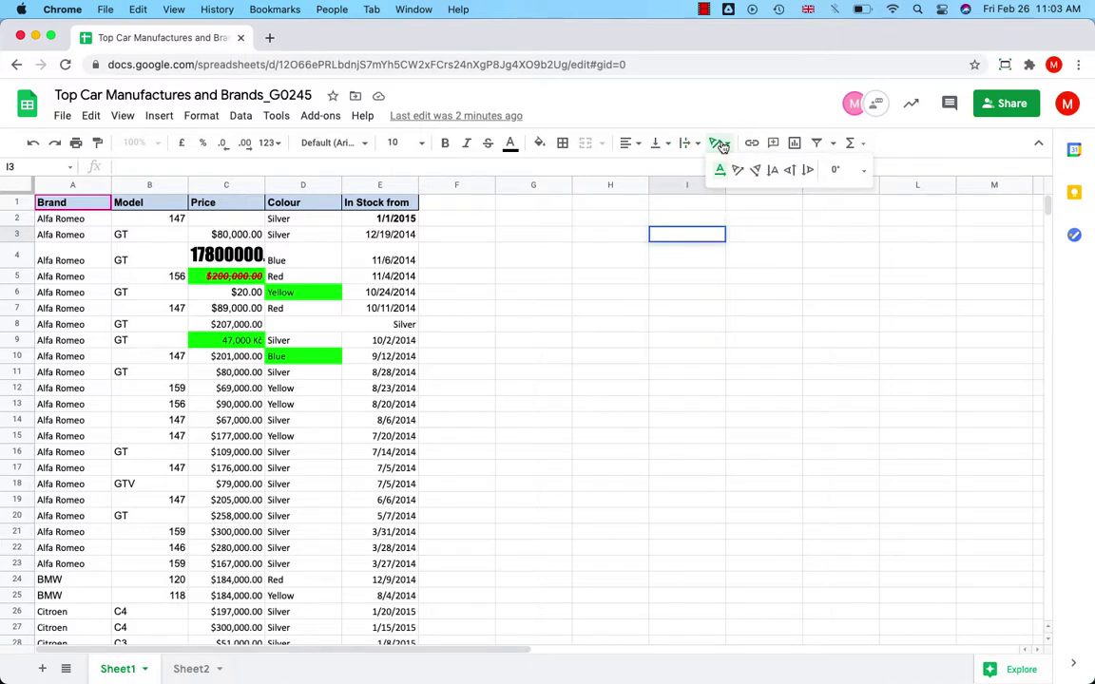
pyautogui.click(862, 171)
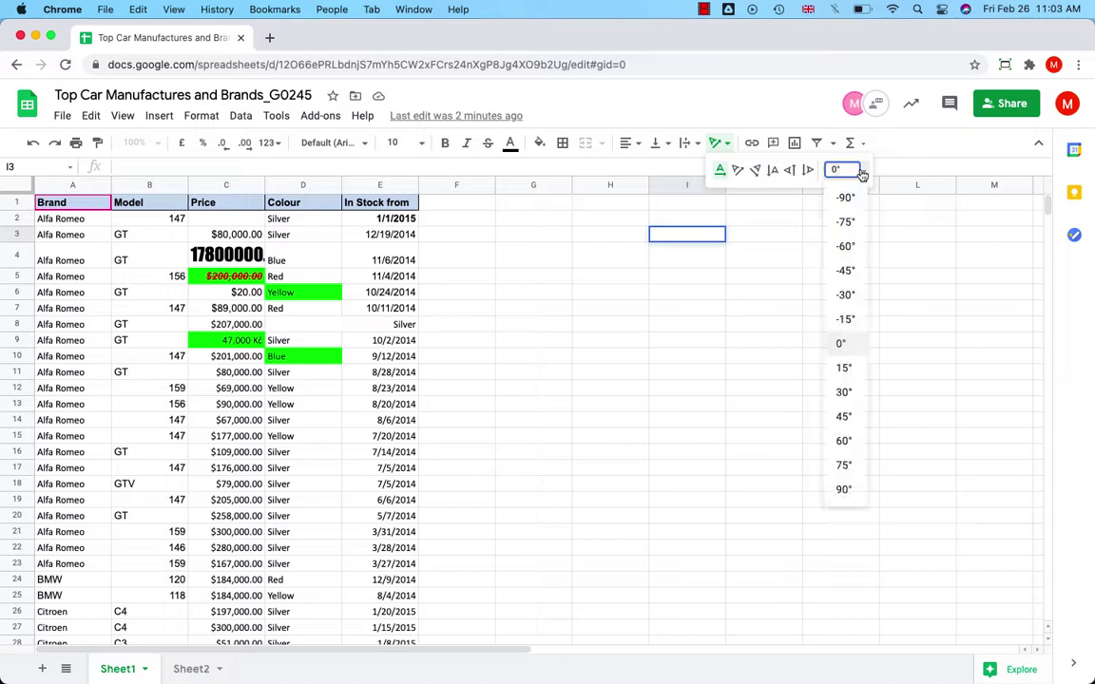
pyautogui.click(862, 171)
# Step: Open the link form and the comment form for cell G7 to view their fields
pyautogui.click(533, 308)
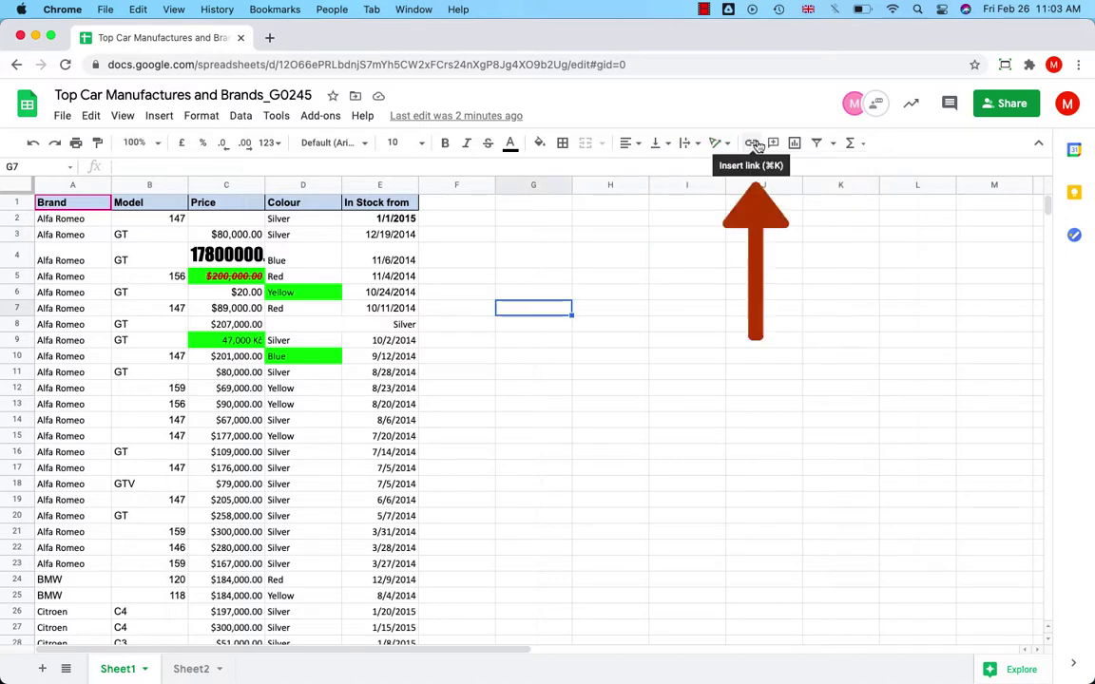
pyautogui.click(753, 143)
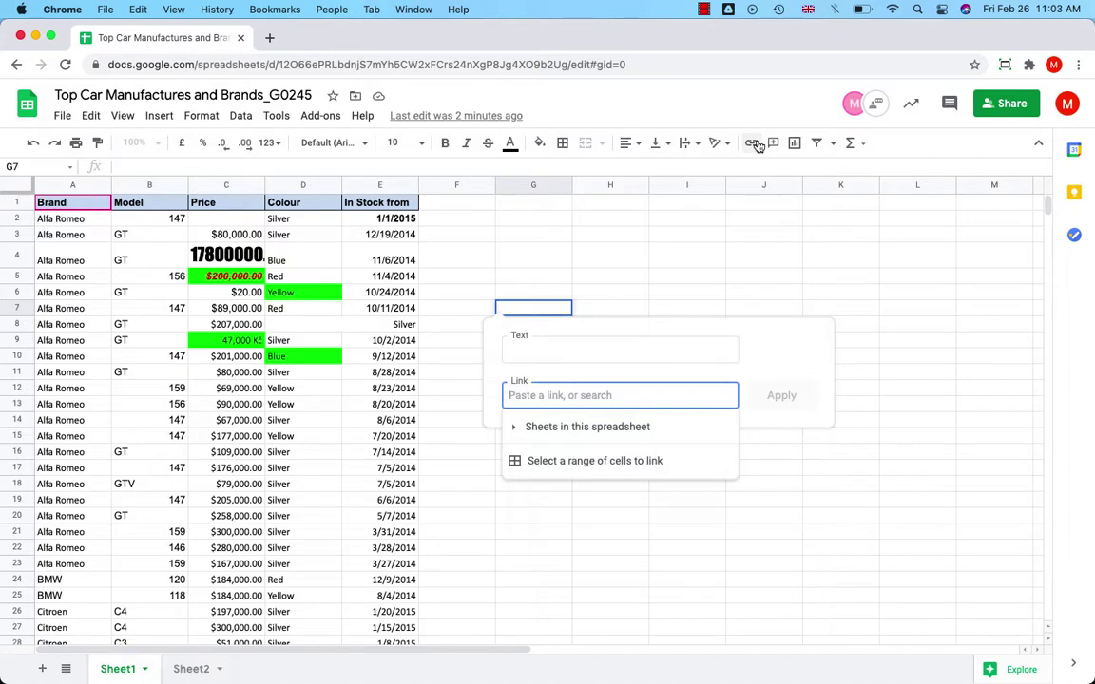
pyautogui.click(775, 143)
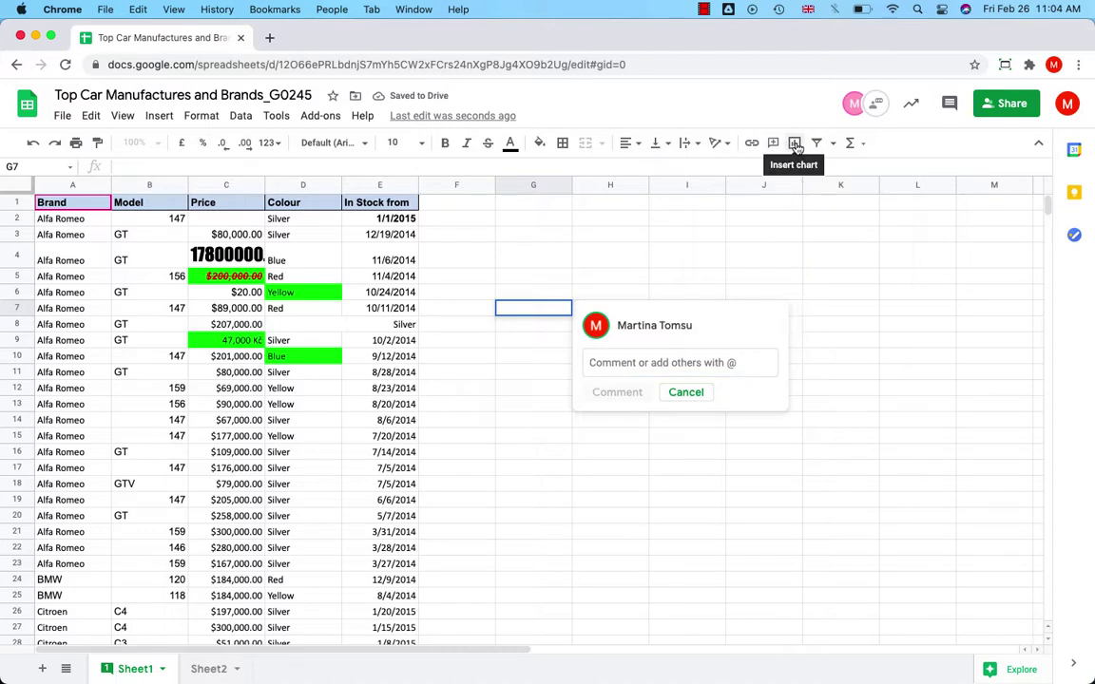
# Step: Try inserting a chart, undo it, and view the list of available functions
pyautogui.click(796, 143)
pyautogui.press('super+z')
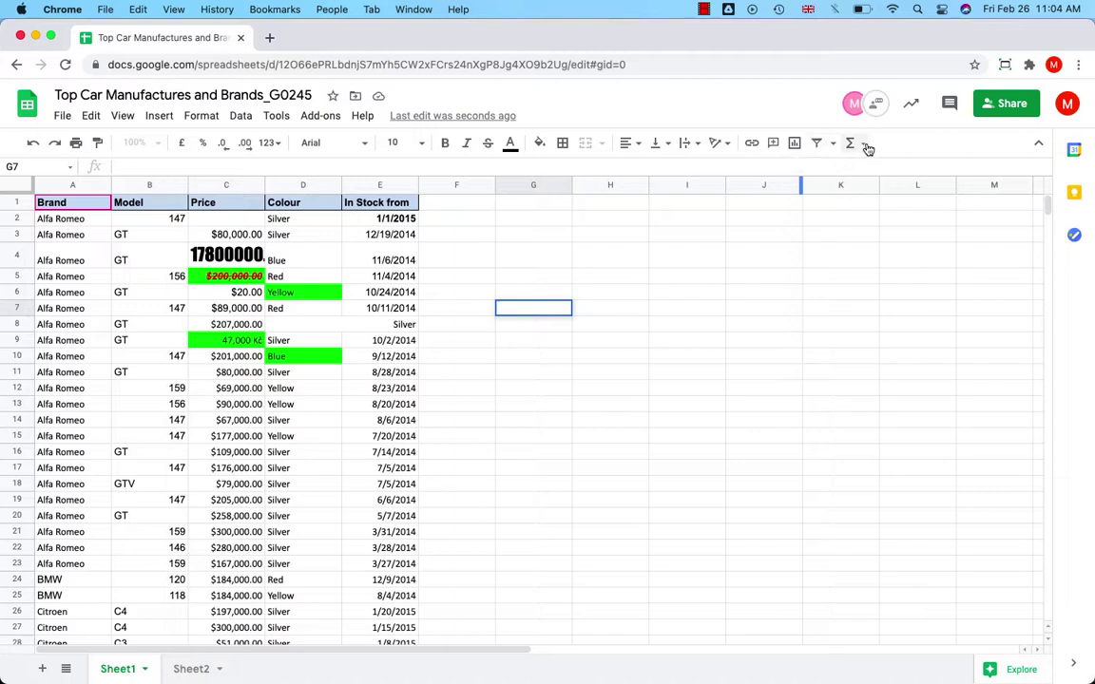
pyautogui.click(864, 146)
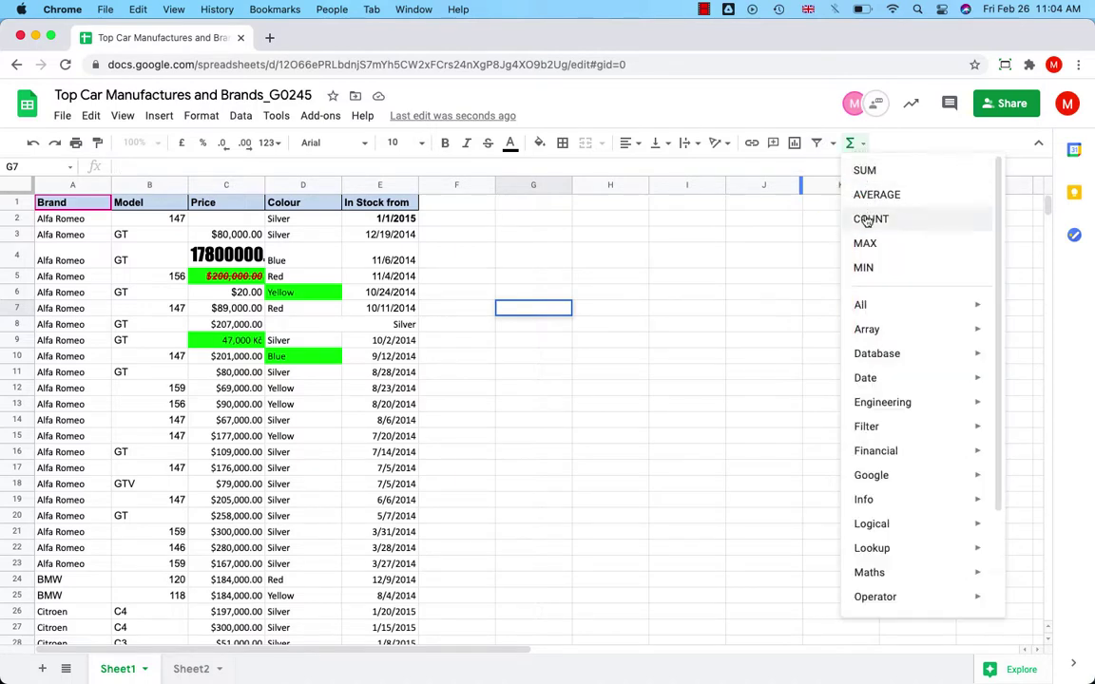
pyautogui.click(809, 224)
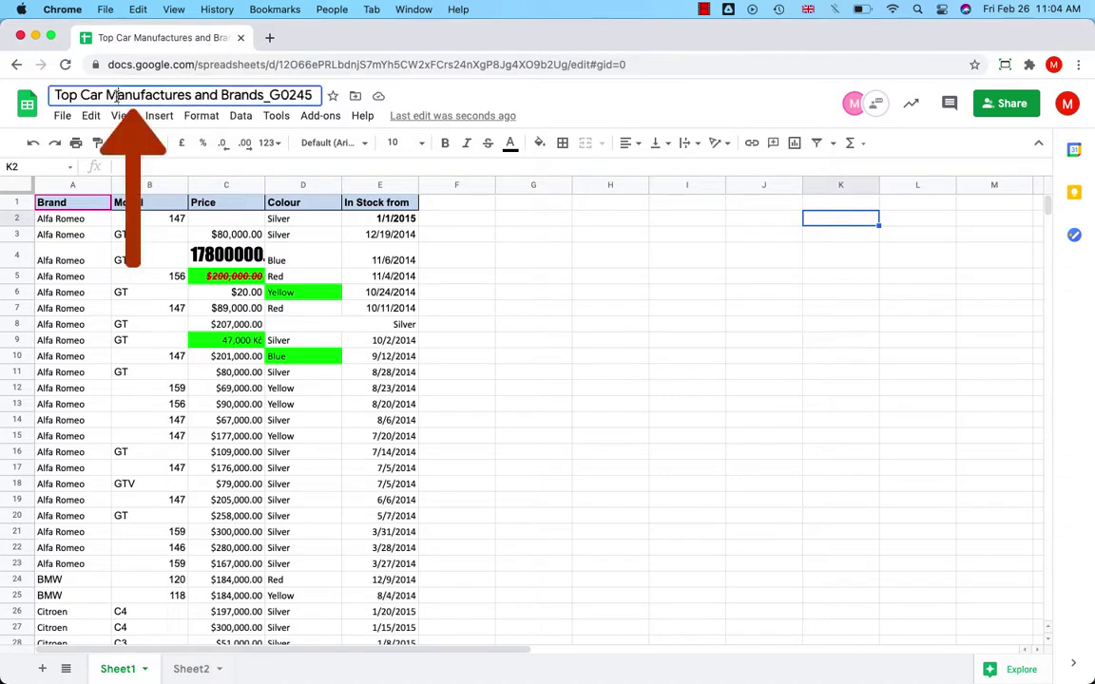
# Step: Open the document title for editing, leave it, and check the document's save and offline status
pyautogui.click(116, 95)
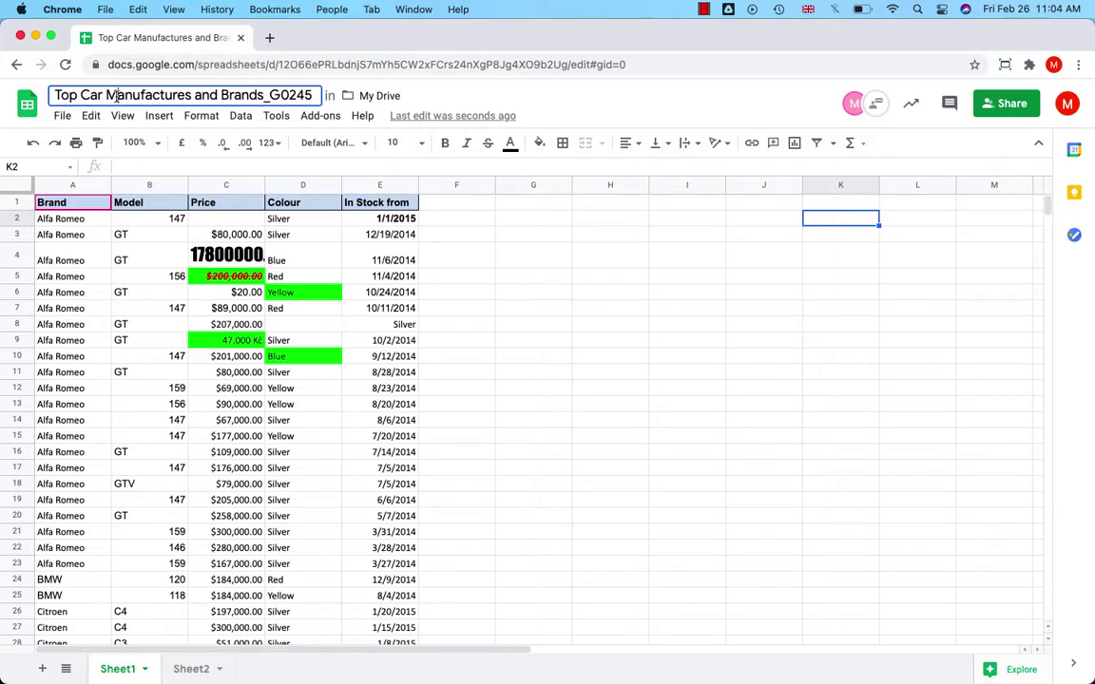
pyautogui.click(456, 276)
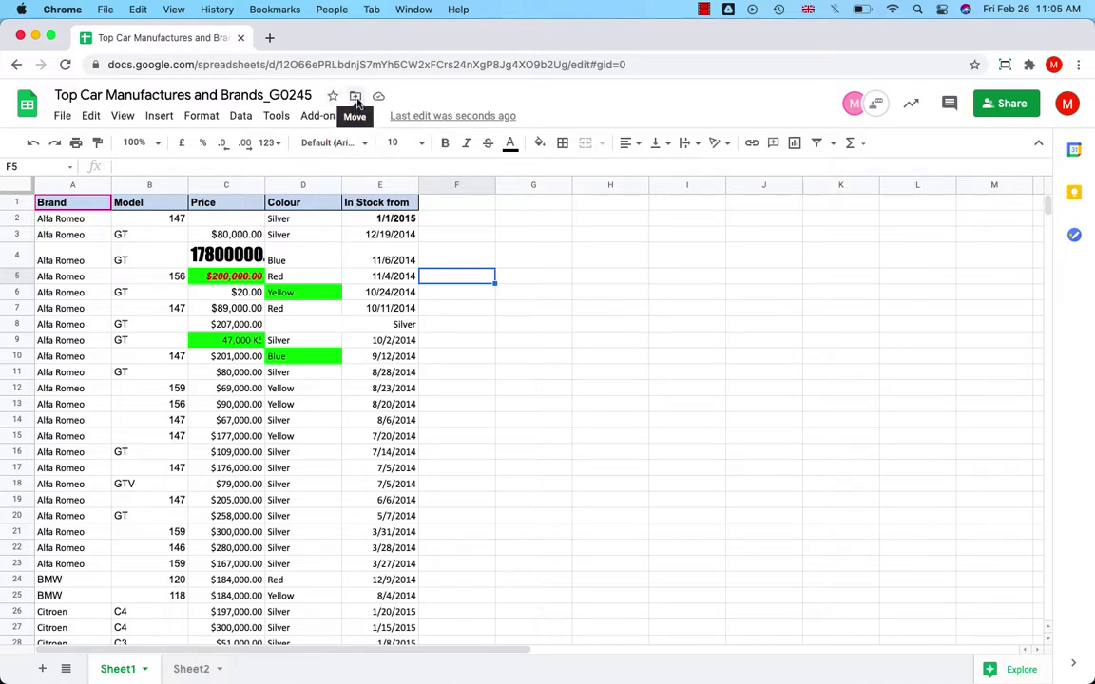
pyautogui.click(379, 99)
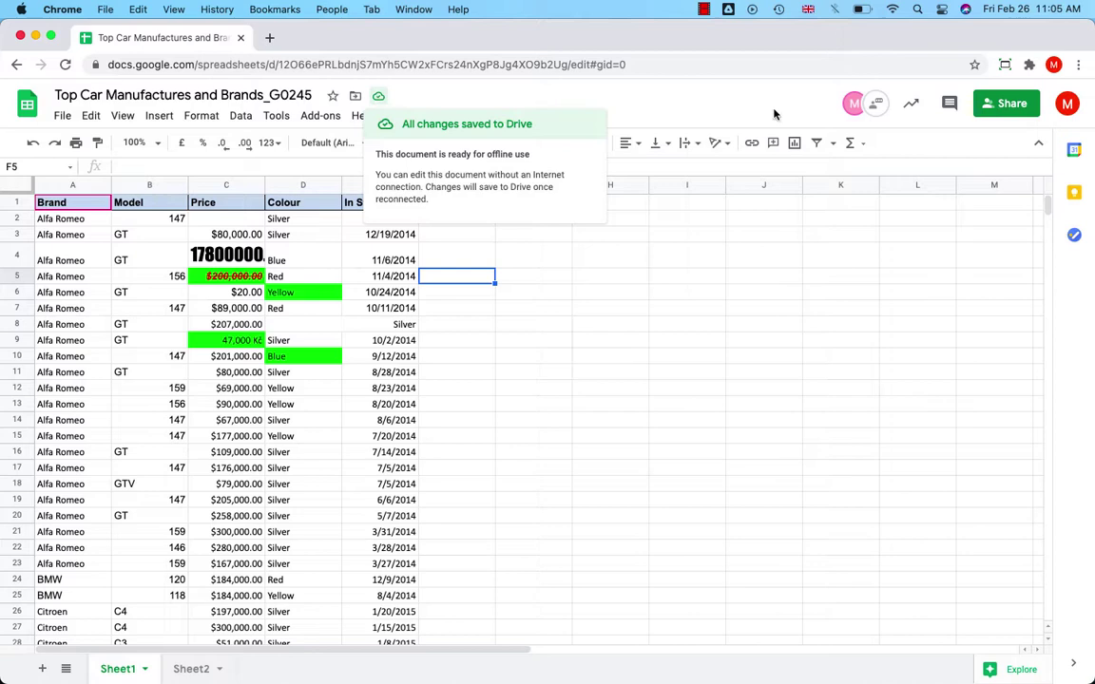
# Step: View the collaborator's contact card and open the document chat
pyautogui.click(853, 106)
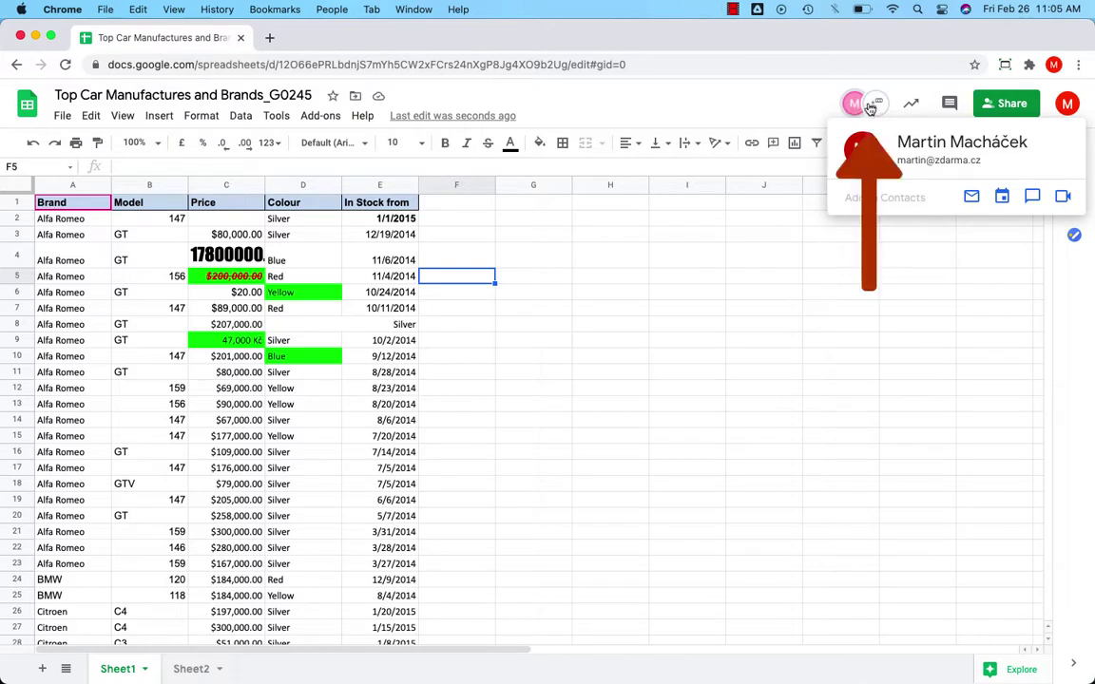
pyautogui.click(876, 103)
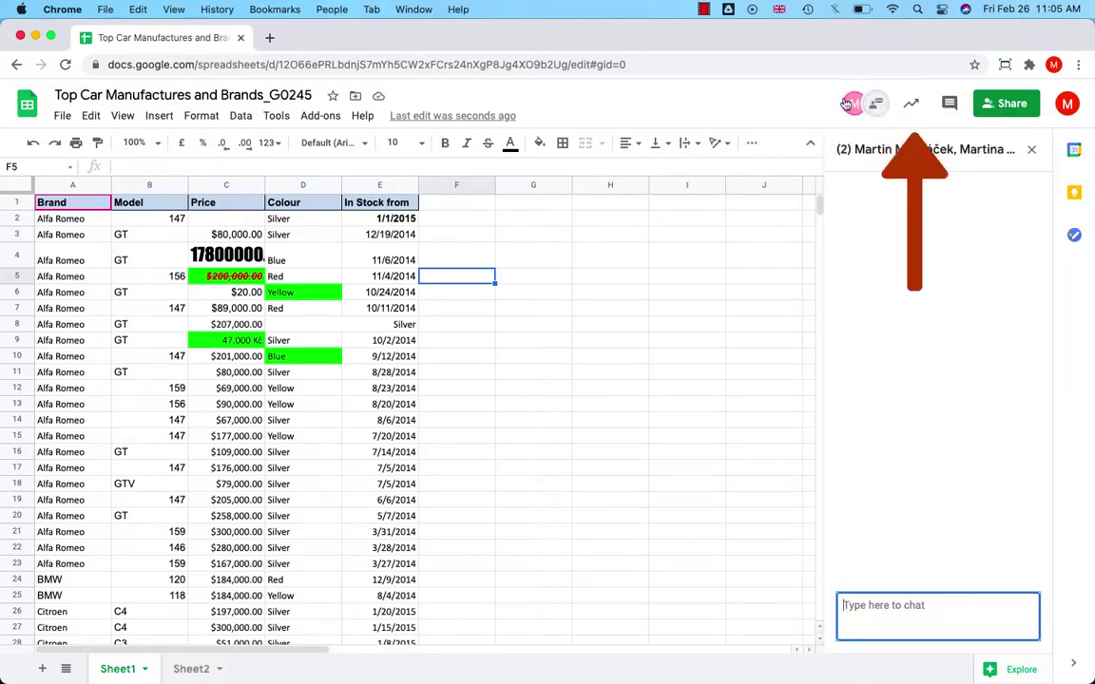
# Step: Review the viewers, viewer trend, comment trend and sharing history in the Activity dashboard, and close it
pyautogui.click(911, 105)
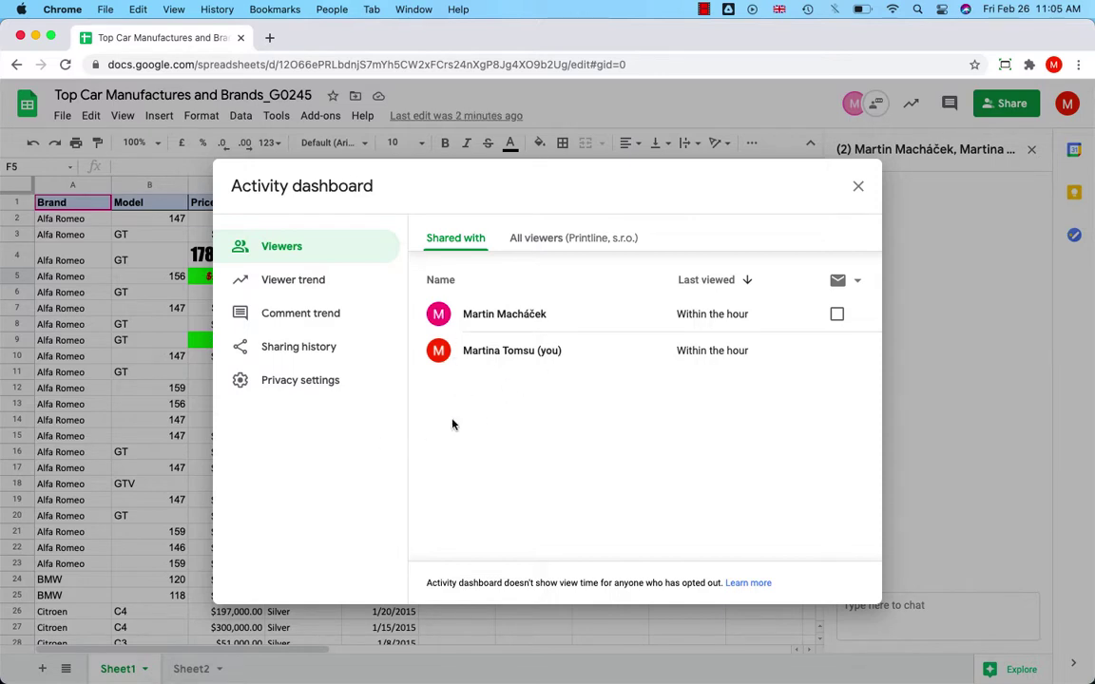
pyautogui.click(303, 284)
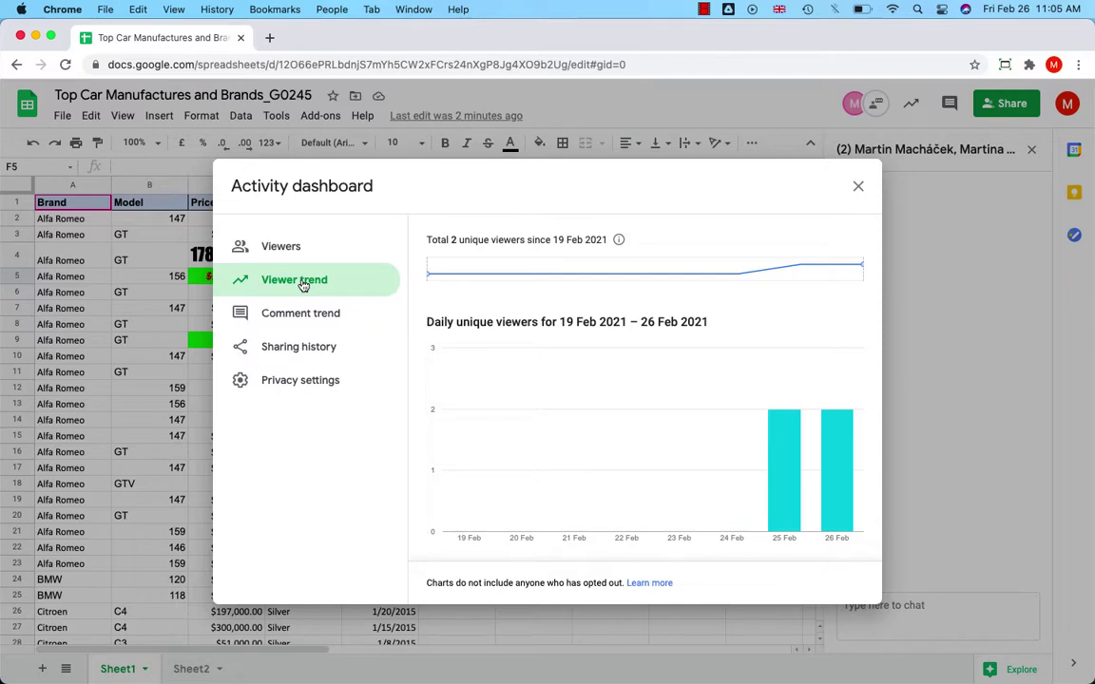
pyautogui.click(297, 316)
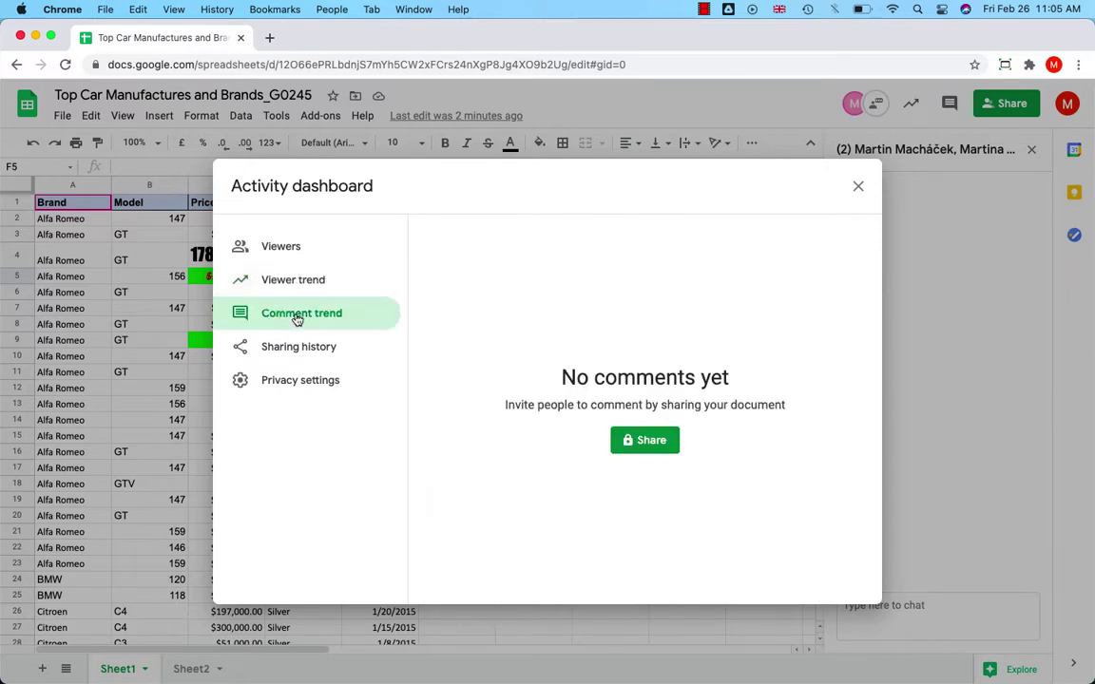
pyautogui.click(297, 350)
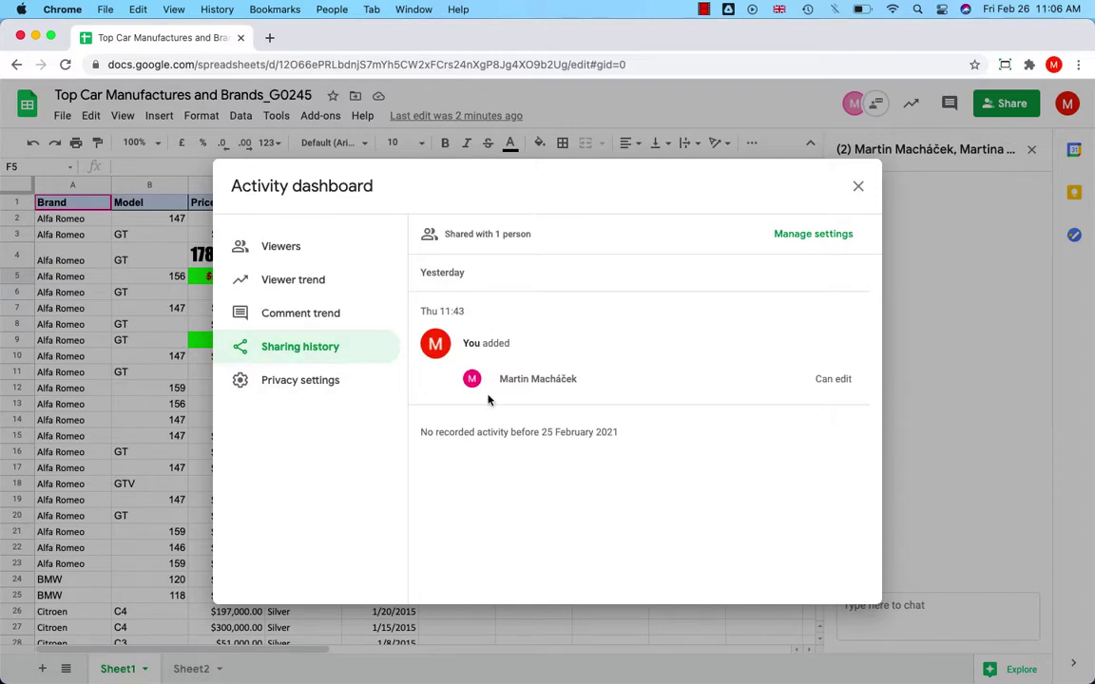
pyautogui.click(857, 186)
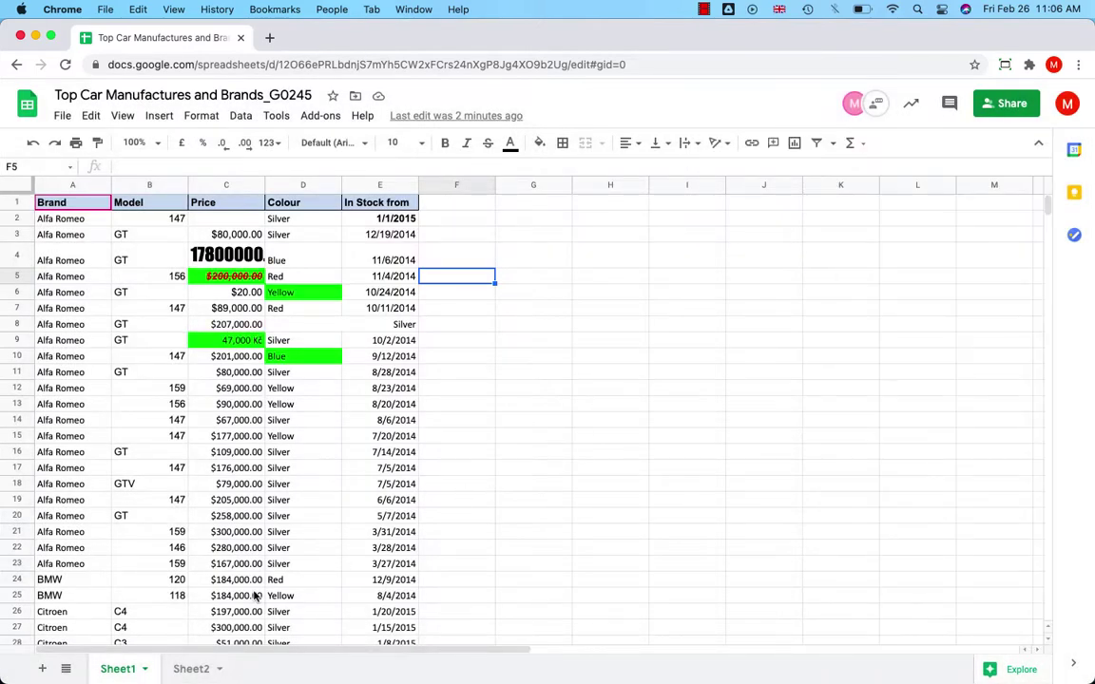
# Step: Add a new sheet beside Sheet1 and return to Sheet1 through the list of all sheets
pyautogui.click(41, 670)
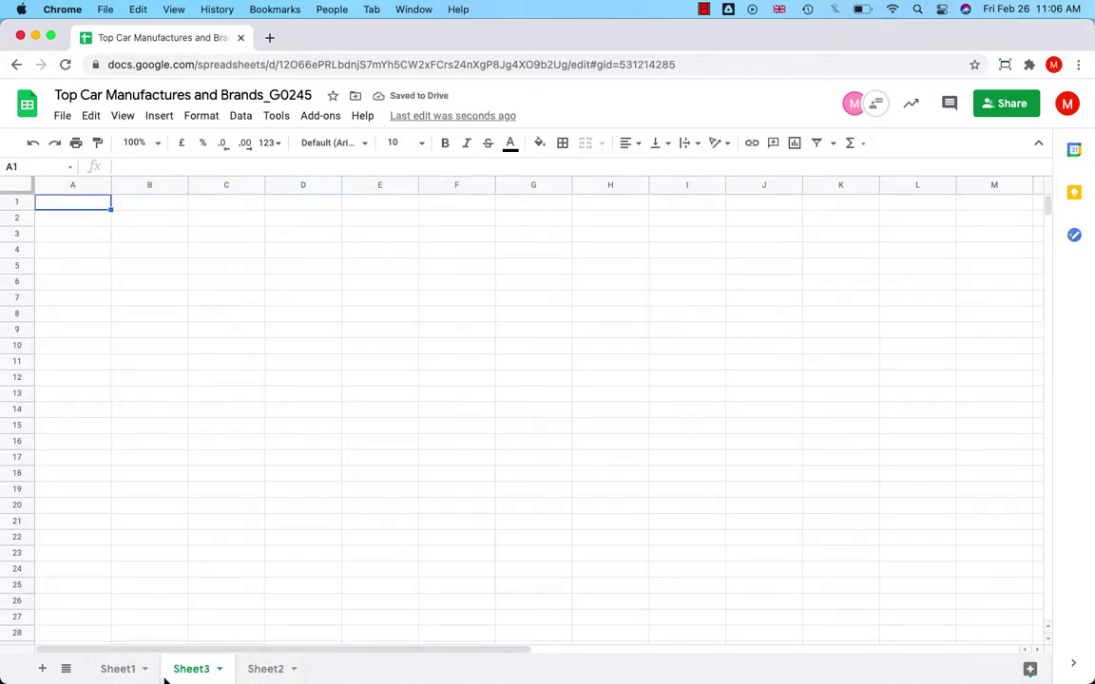
pyautogui.moveTo(225, 680)
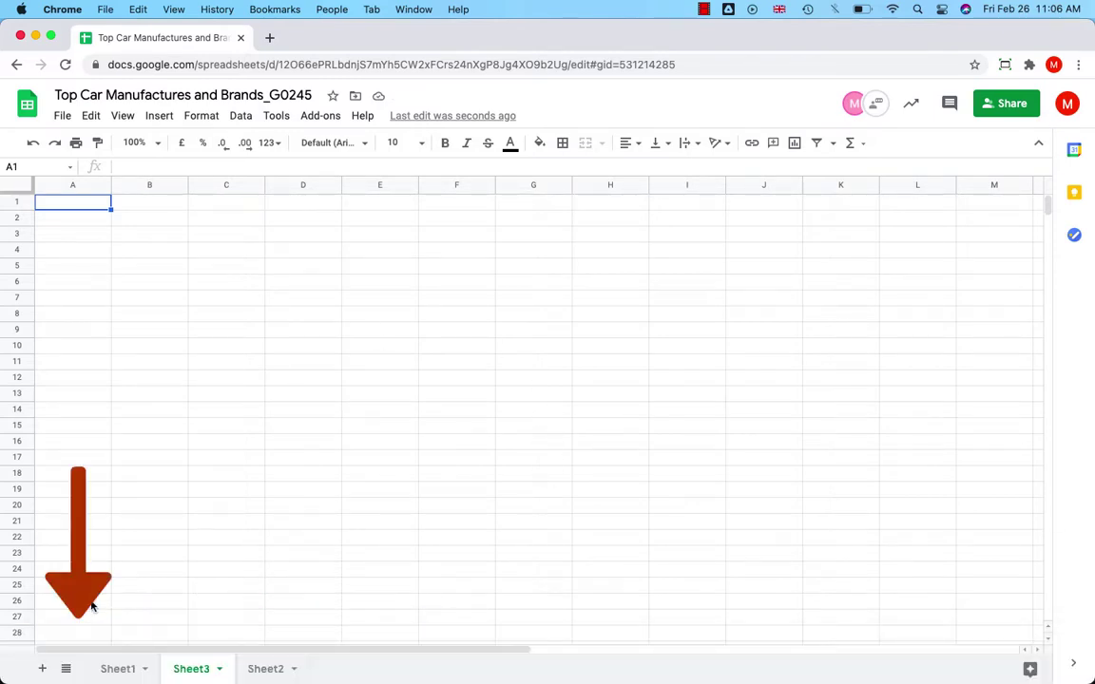
pyautogui.click(68, 672)
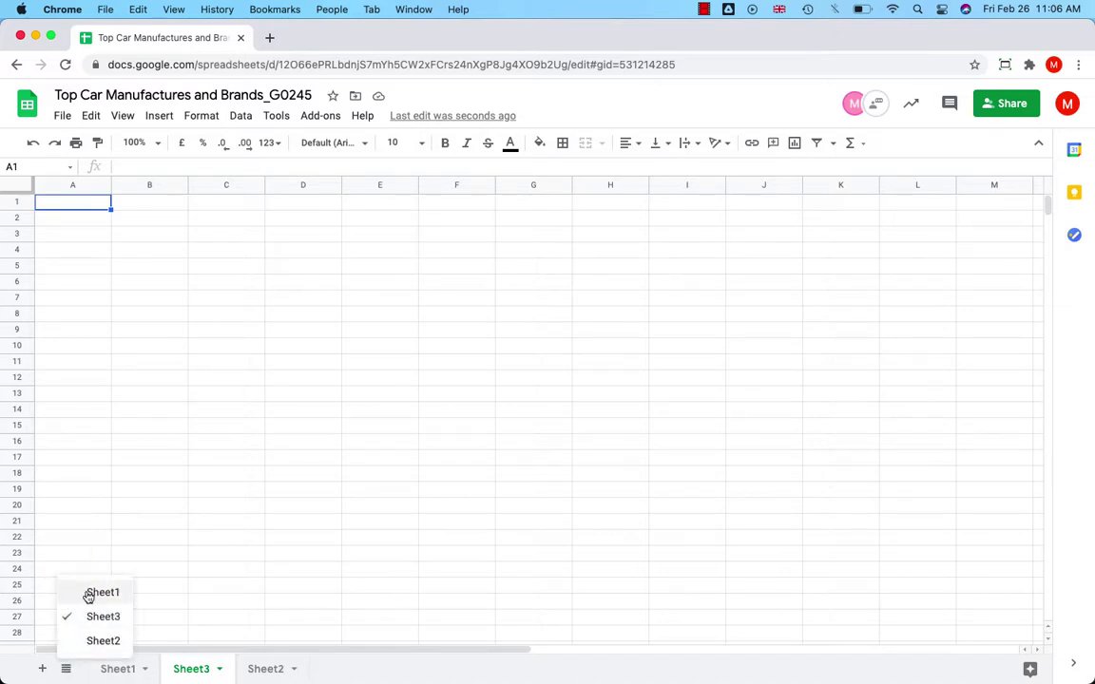
pyautogui.click(89, 593)
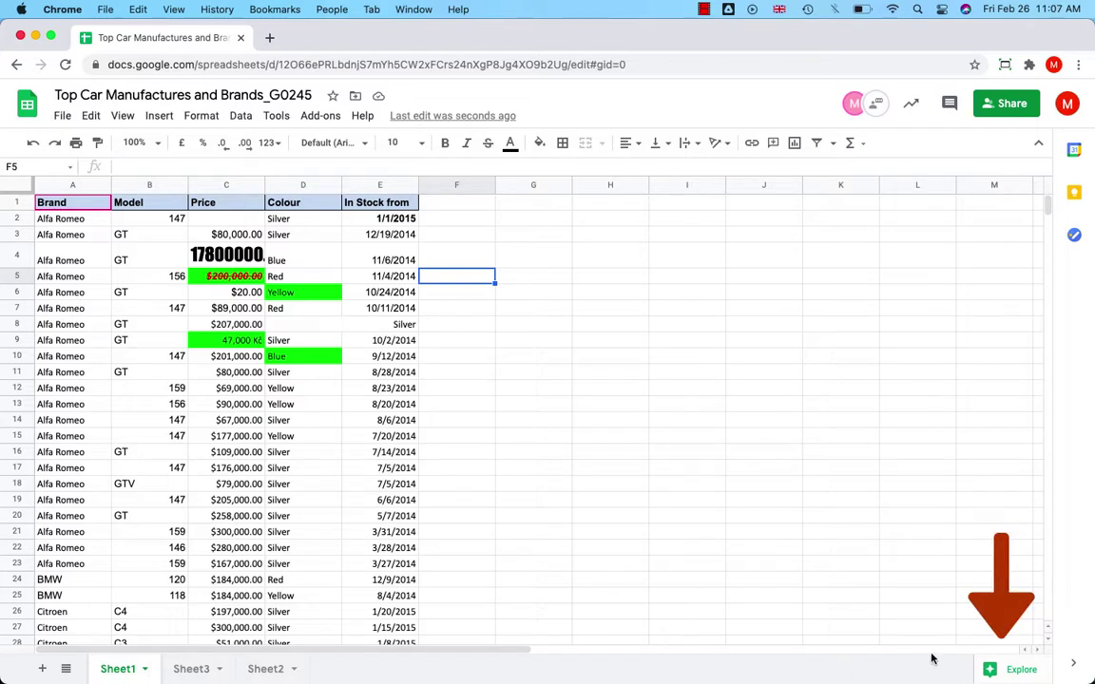
# Step: Review the Explore suggestions for range A1:E261, including answers, alternating colours and pivot table, and close them
pyautogui.click(1015, 668)
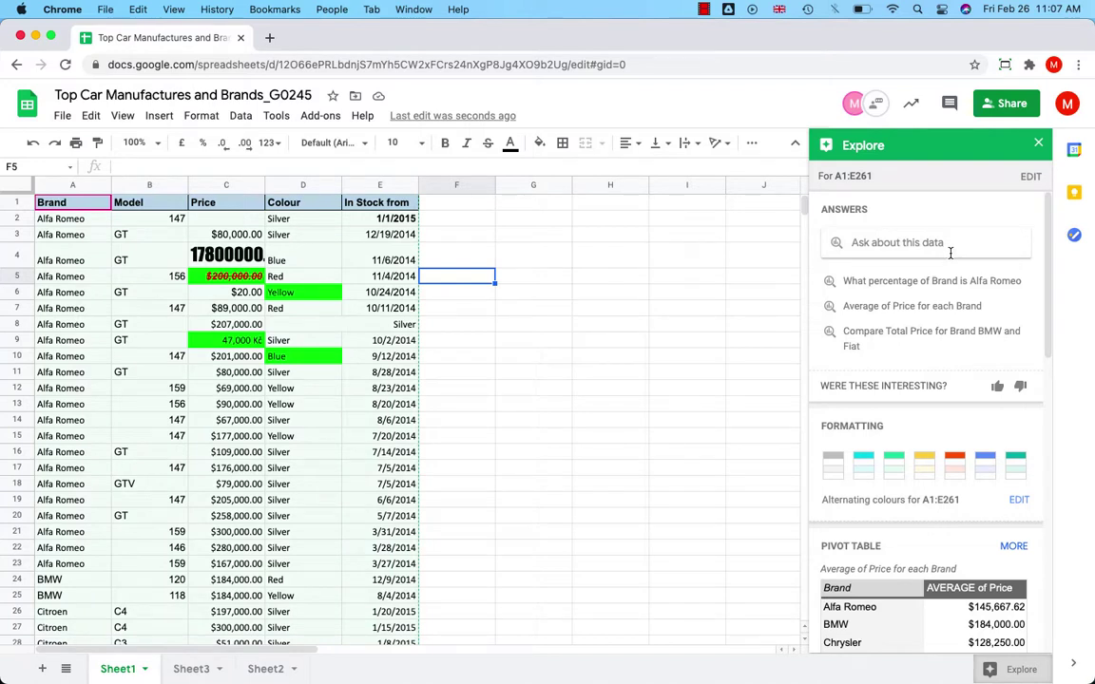
pyautogui.click(762, 340)
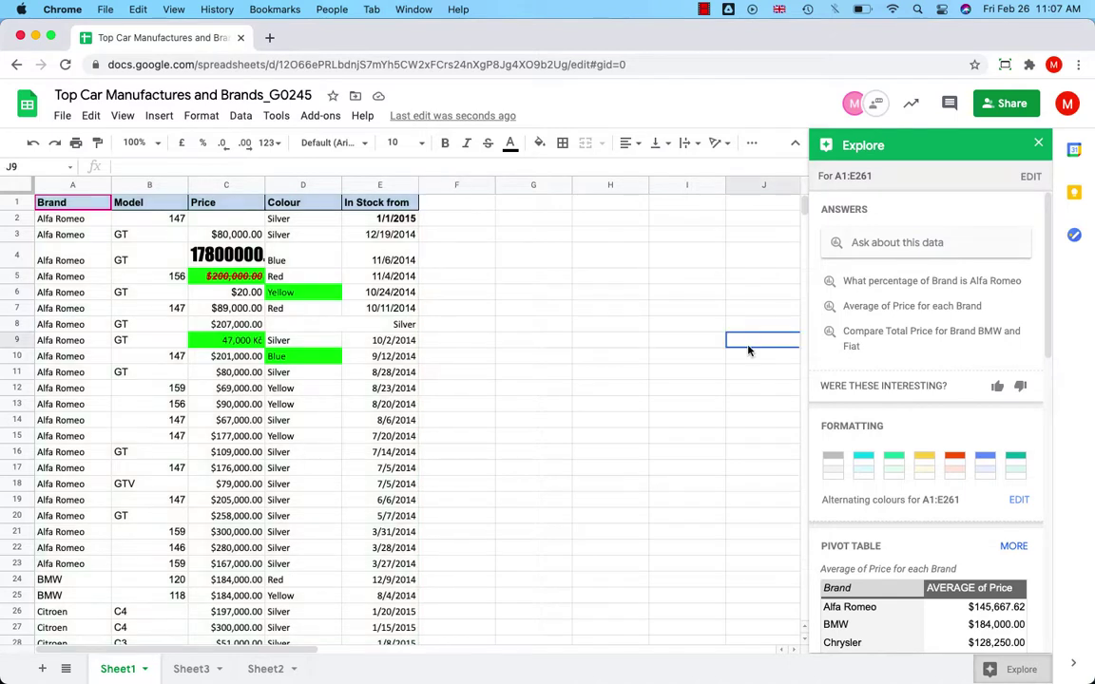
pyautogui.click(1039, 146)
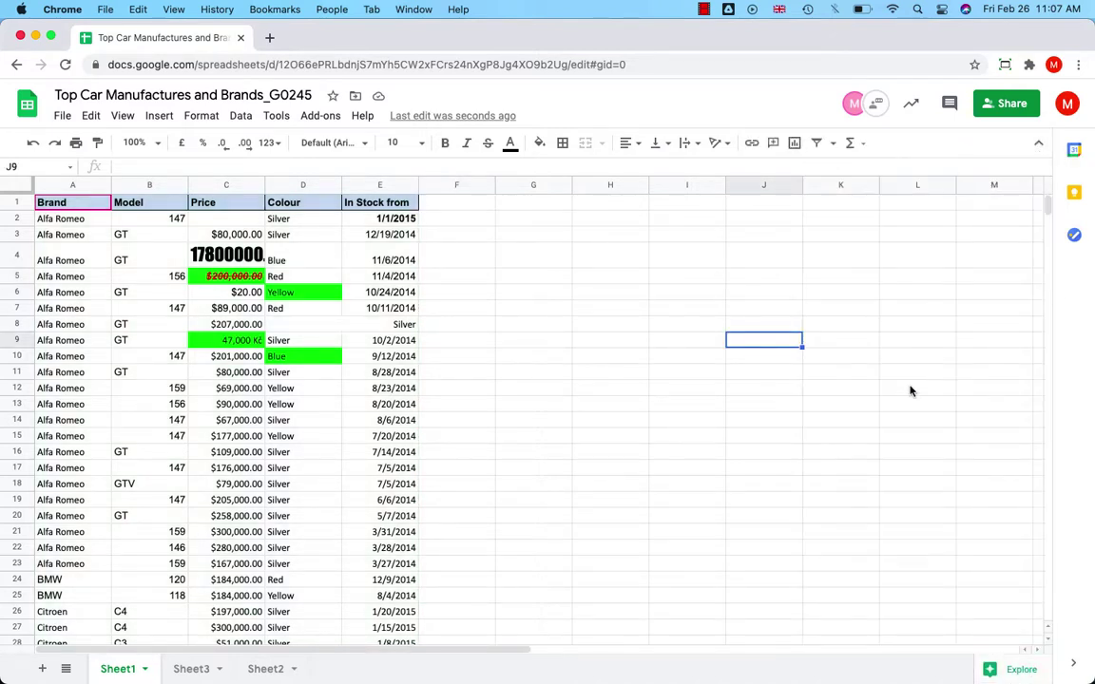